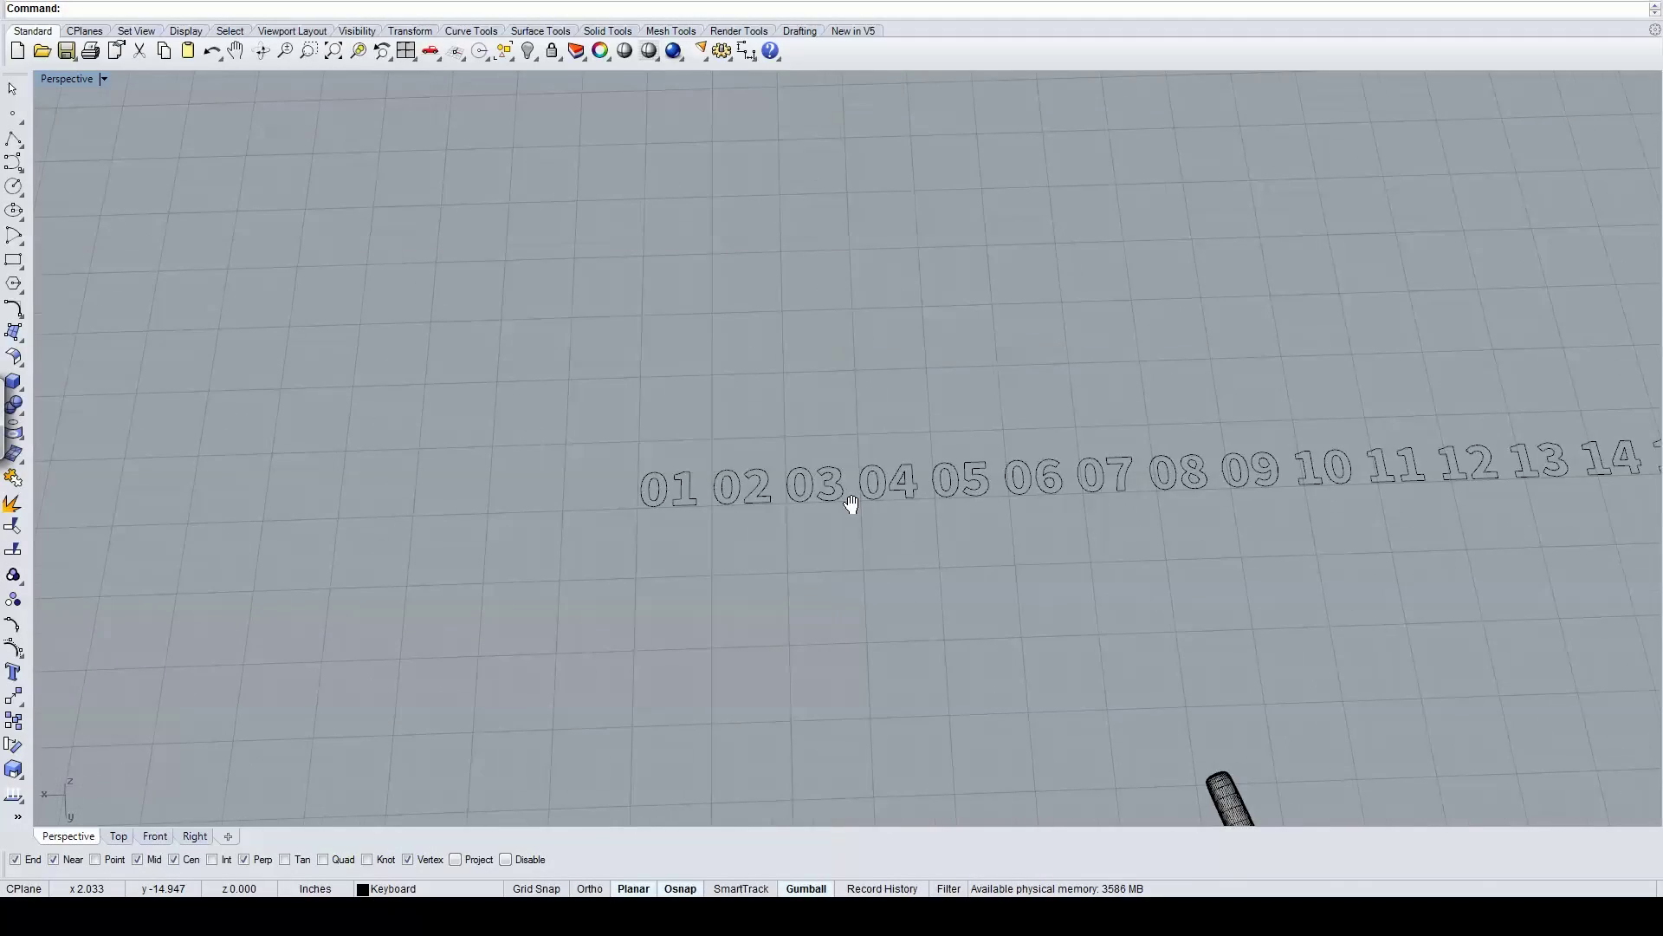
# - Extrude the outline curves of the number 02 straight into a solid
pyautogui.scroll(3, 835, 515)
pyautogui.keyDown('shift'); pyautogui.moveTo(650, 520); pyautogui.dragTo(1042, 590, button='right'); pyautogui.keyUp('shift')
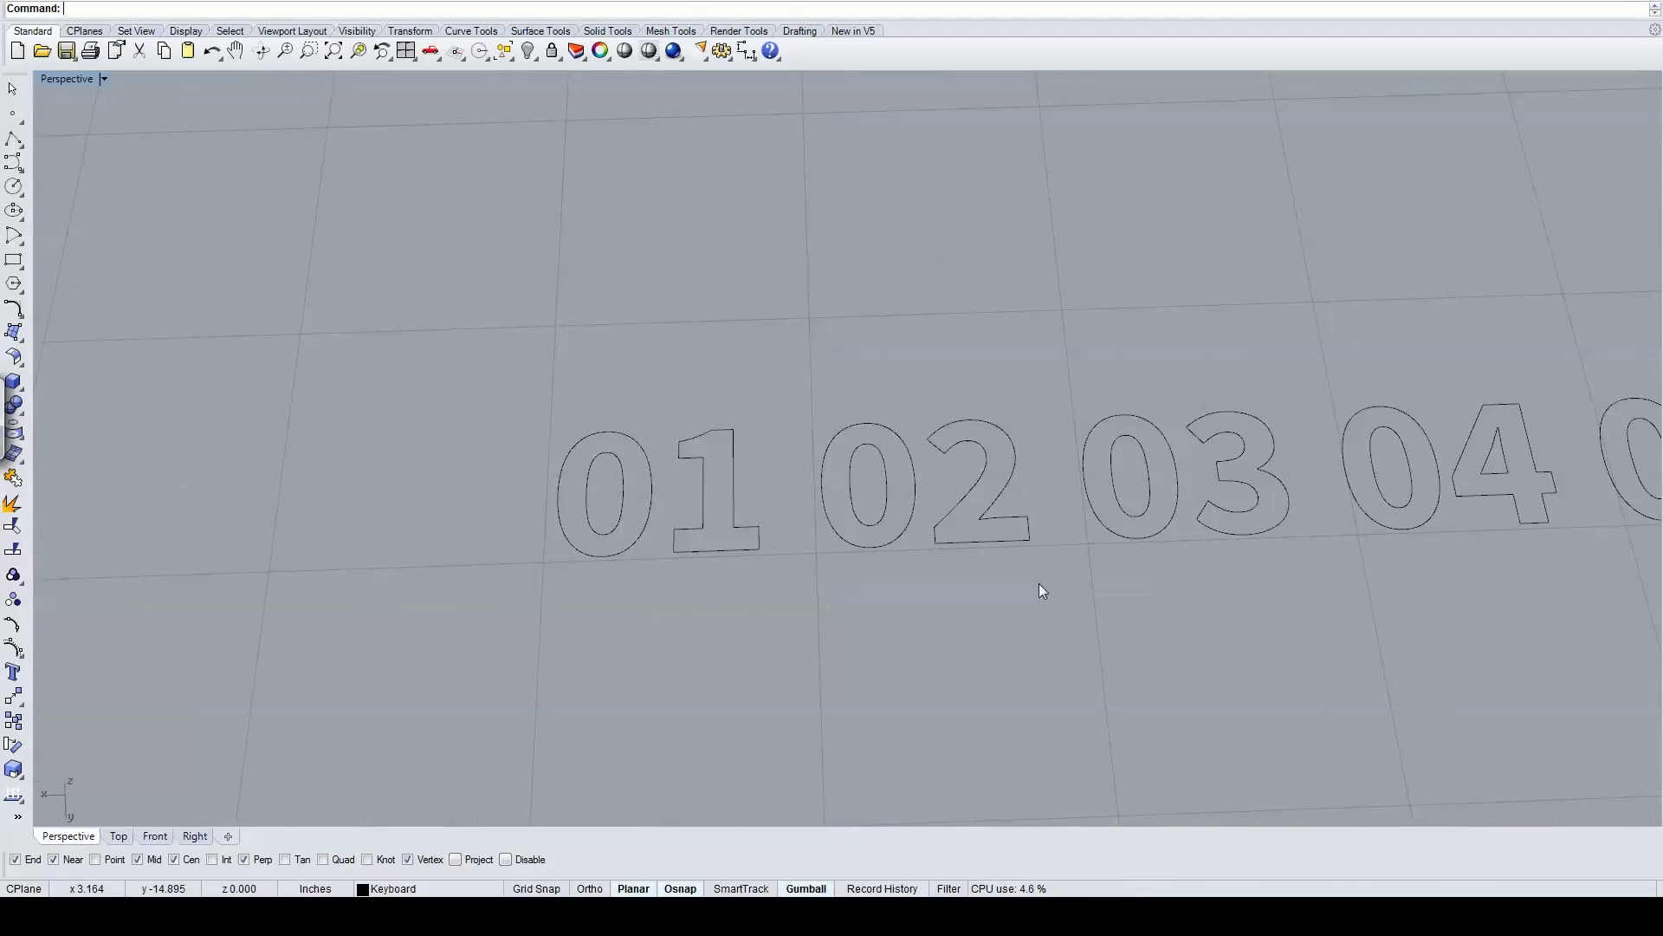
pyautogui.click(958, 539)
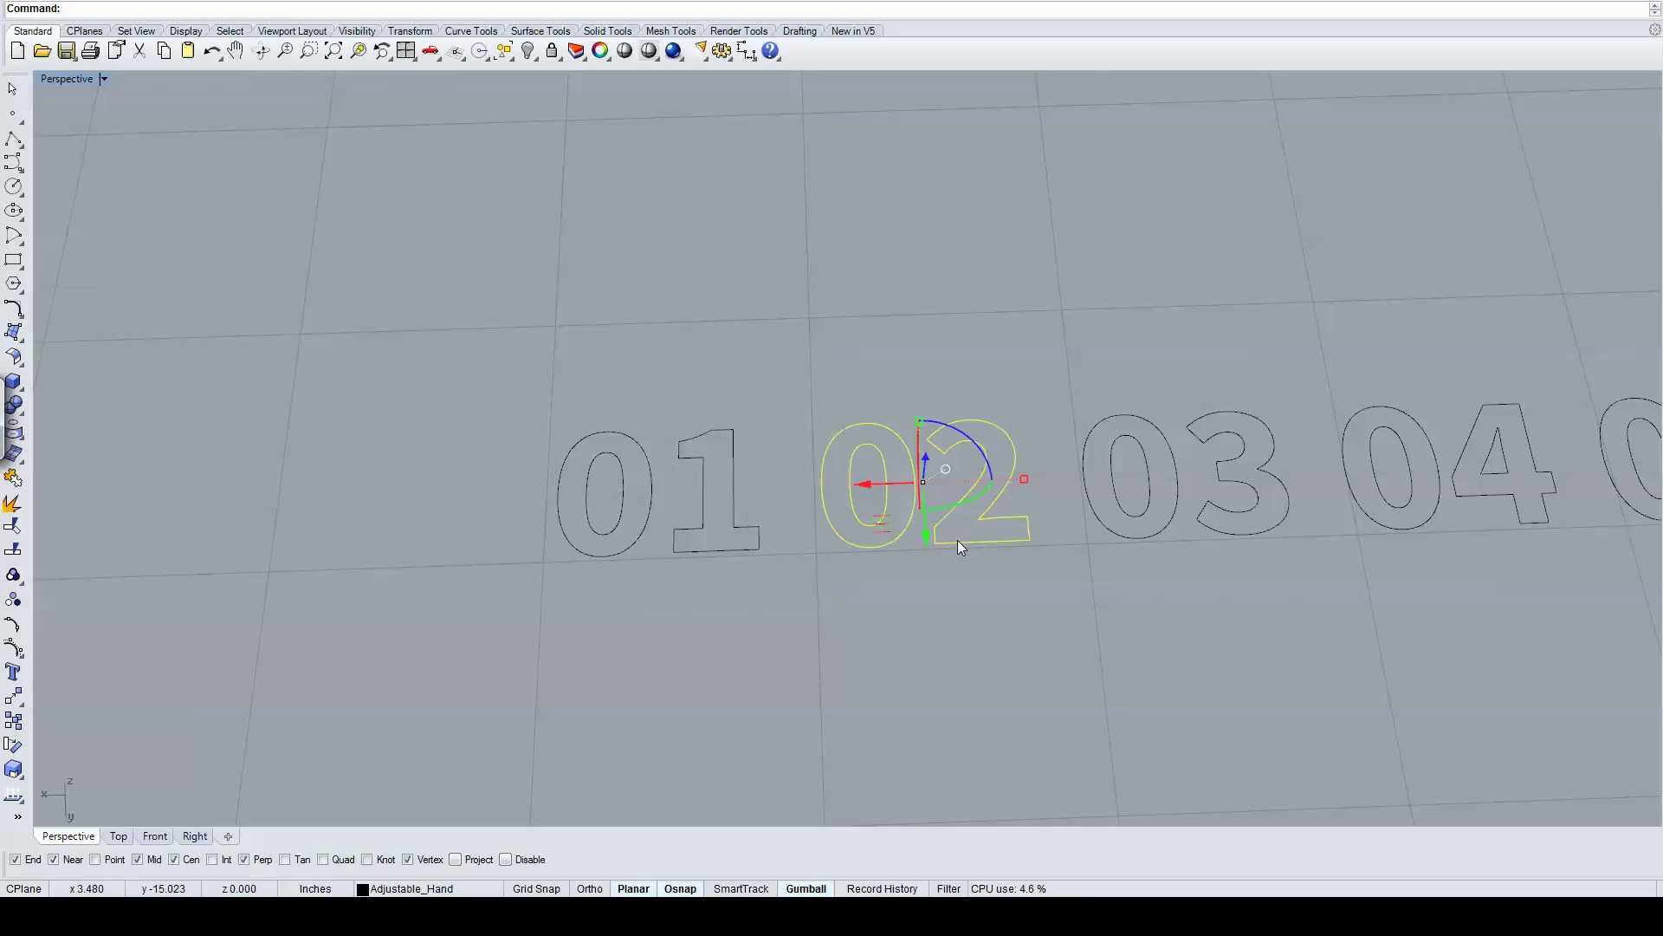
pyautogui.click(13, 332)
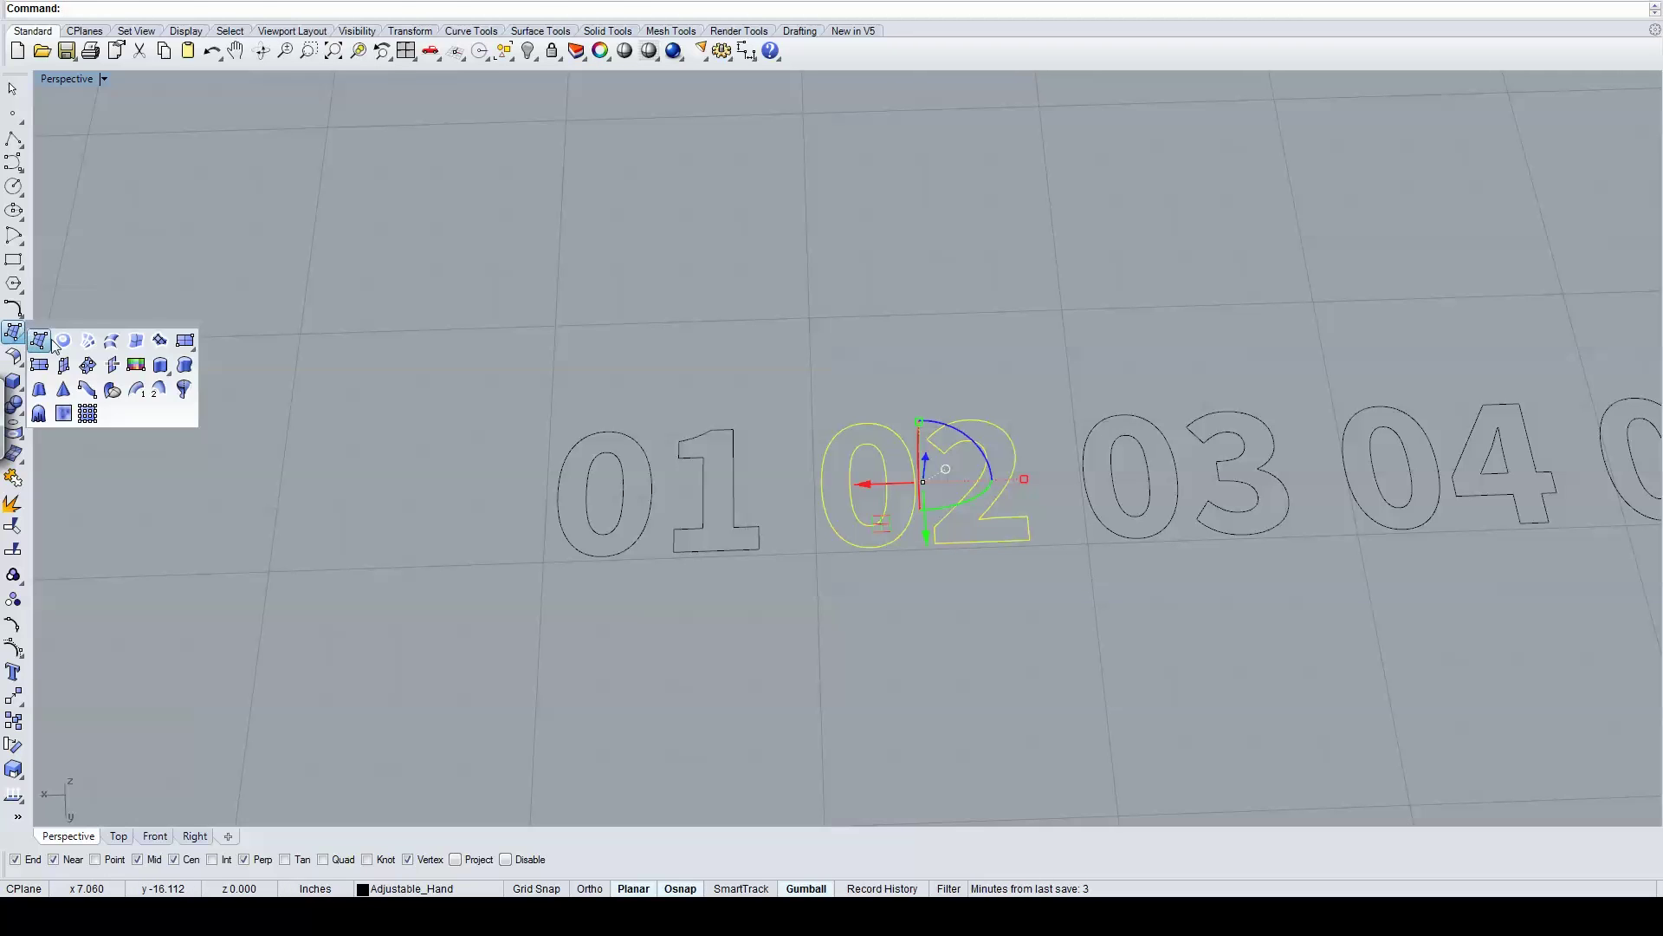
pyautogui.click(164, 364)
pyautogui.click(645, 391)
pyautogui.click(825, 300)
# - Bring the extruded 02 over to the keycap beside the one with the number already cut
pyautogui.scroll(-7, 776, 422)
pyautogui.moveTo(781, 428); pyautogui.dragTo(945, 544)
pyautogui.keyDown('shift'); pyautogui.moveTo(964, 579); pyautogui.dragTo(966, 351, button='right'); pyautogui.keyUp('shift')
pyautogui.moveTo(941, 326); pyautogui.dragTo(921, 407)
pyautogui.scroll(8, 1040, 369)
pyautogui.moveTo(1039, 368); pyautogui.dragTo(830, 507, button='right')
pyautogui.moveTo(485, 353); pyautogui.dragTo(888, 565)
pyautogui.moveTo(887, 565); pyautogui.dragTo(710, 545, button='right')
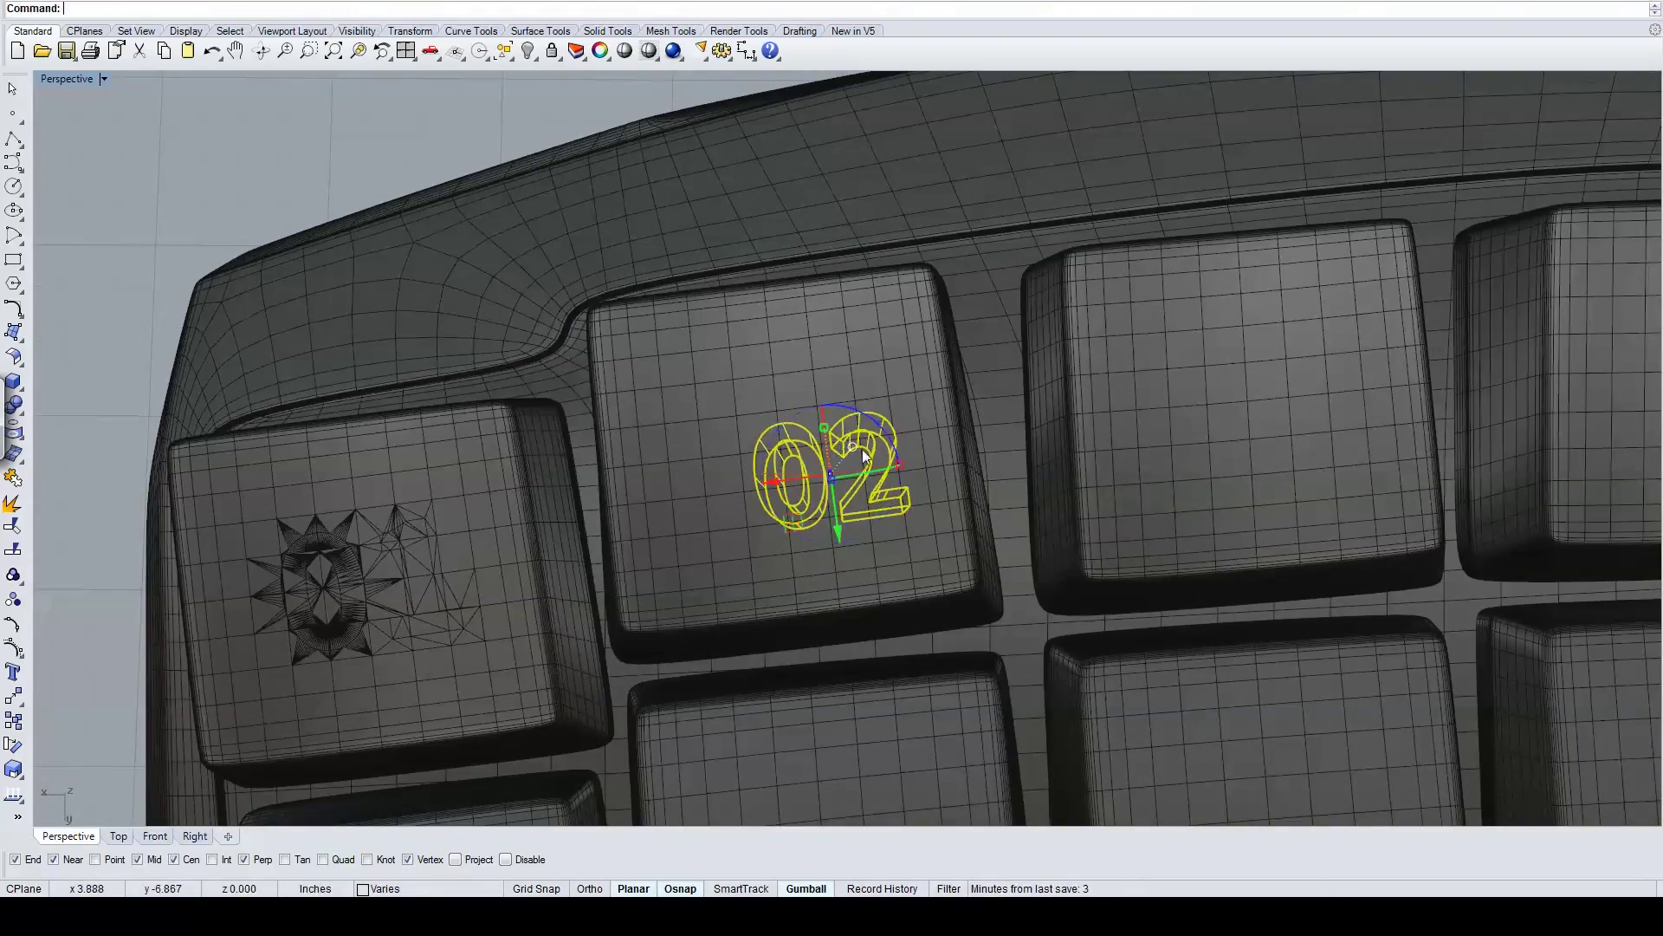
# - Adjust the extruded 02's position on the keycap so the numerals intersect its top face
pyautogui.moveTo(861, 449); pyautogui.dragTo(812, 415)
pyautogui.moveTo(689, 522); pyautogui.dragTo(831, 346, button='right')
pyautogui.moveTo(787, 797); pyautogui.dragTo(816, 358)
pyautogui.moveTo(735, 486); pyautogui.dragTo(875, 556, button='right')
pyautogui.moveTo(777, 469); pyautogui.dragTo(782, 495)
pyautogui.moveTo(782, 495); pyautogui.dragTo(752, 469, button='right')
pyautogui.moveTo(780, 499); pyautogui.dragTo(781, 511)
pyautogui.moveTo(781, 511); pyautogui.dragTo(716, 407, button='right')
# - Split the keycap mesh using the extruded 02 numerals as the cutting objects
pyautogui.click(222, 230)
pyautogui.write('MeshSplit')
pyautogui.press('Return')
pyautogui.click(667, 435)
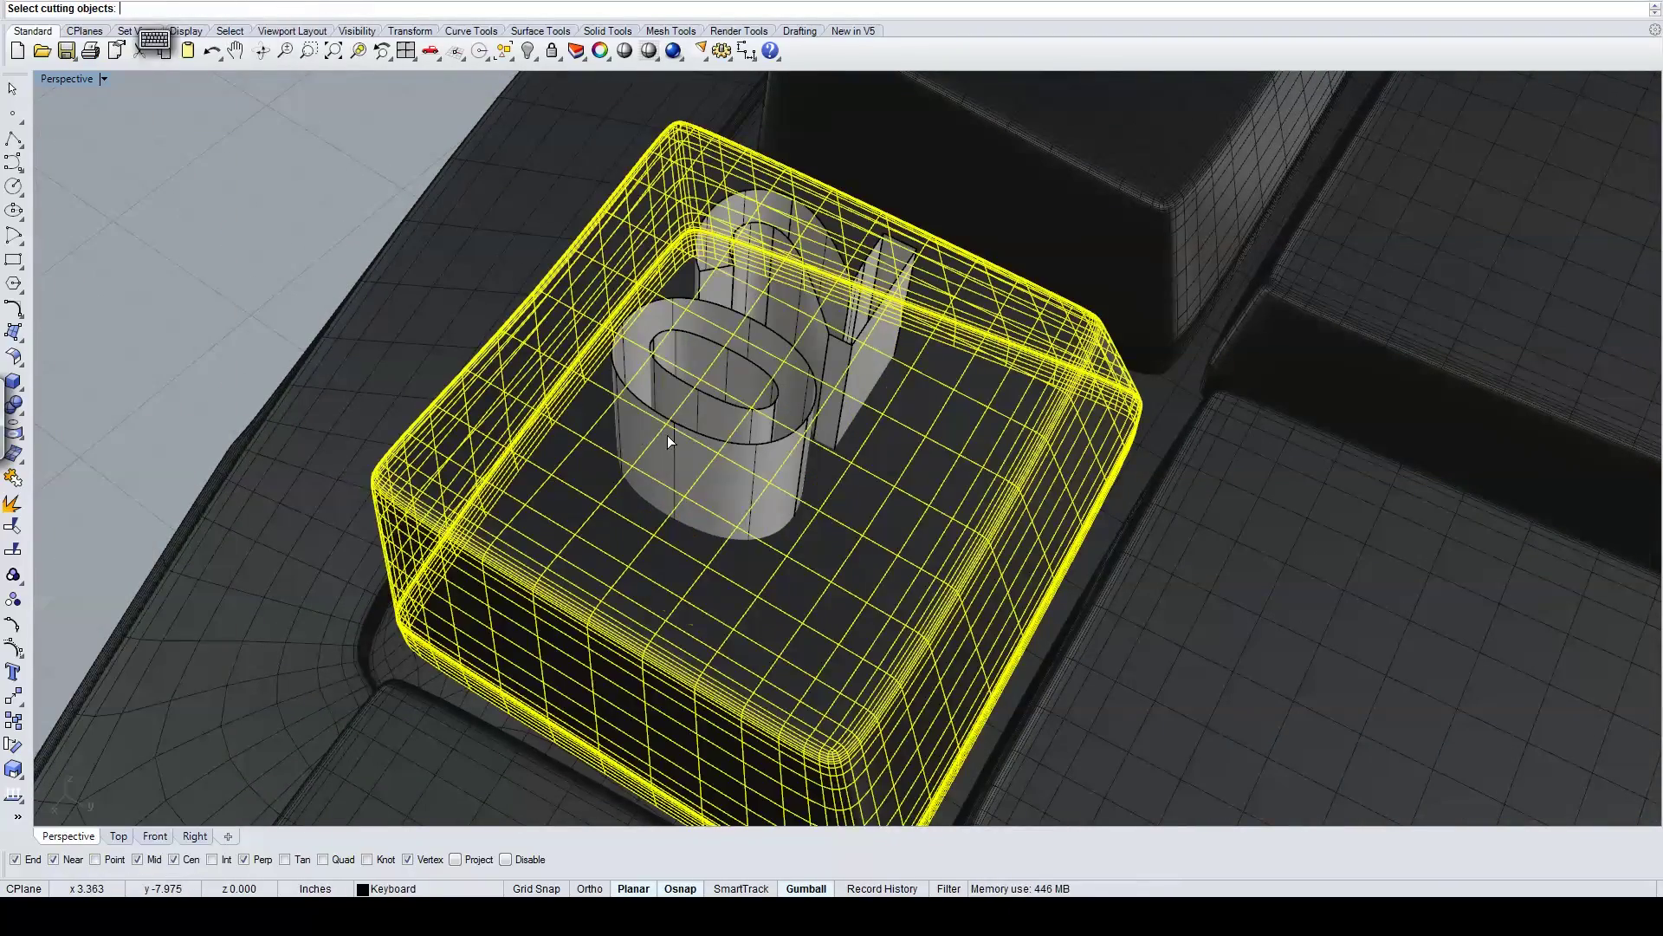
pyautogui.press('Return')
pyautogui.click(667, 435)
pyautogui.press('Return')
pyautogui.click(667, 435)
pyautogui.keyDown('shift'); pyautogui.click(700, 386); pyautogui.keyUp('shift')
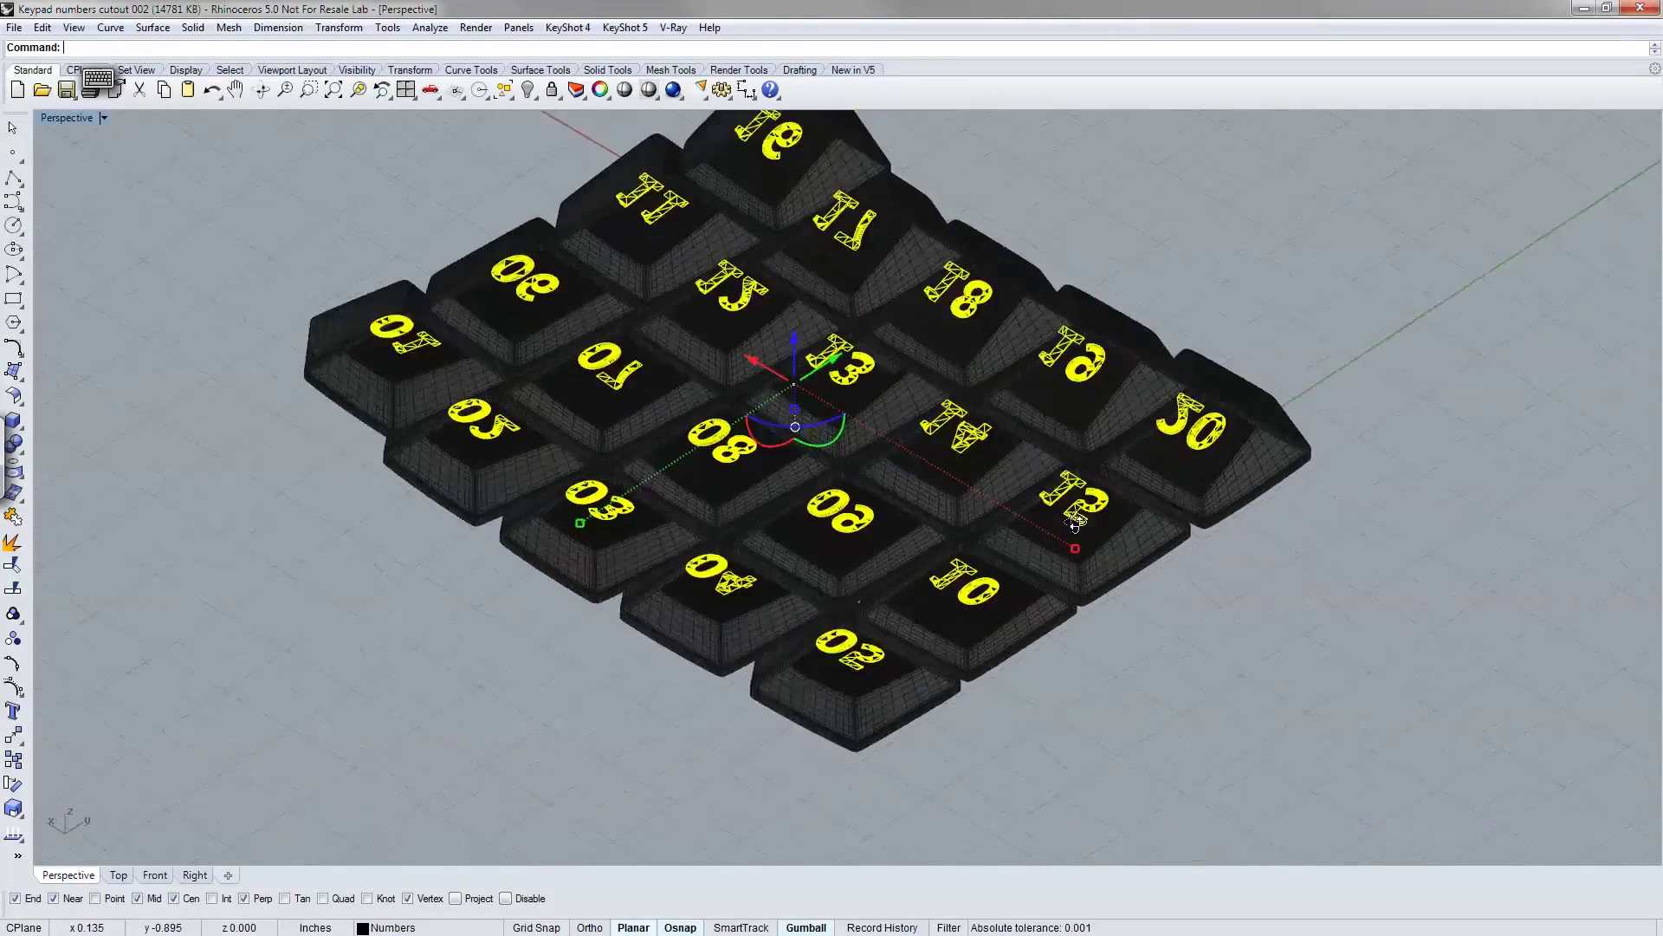
pyautogui.moveTo(1074, 526); pyautogui.dragTo(1045, 492, button='right')
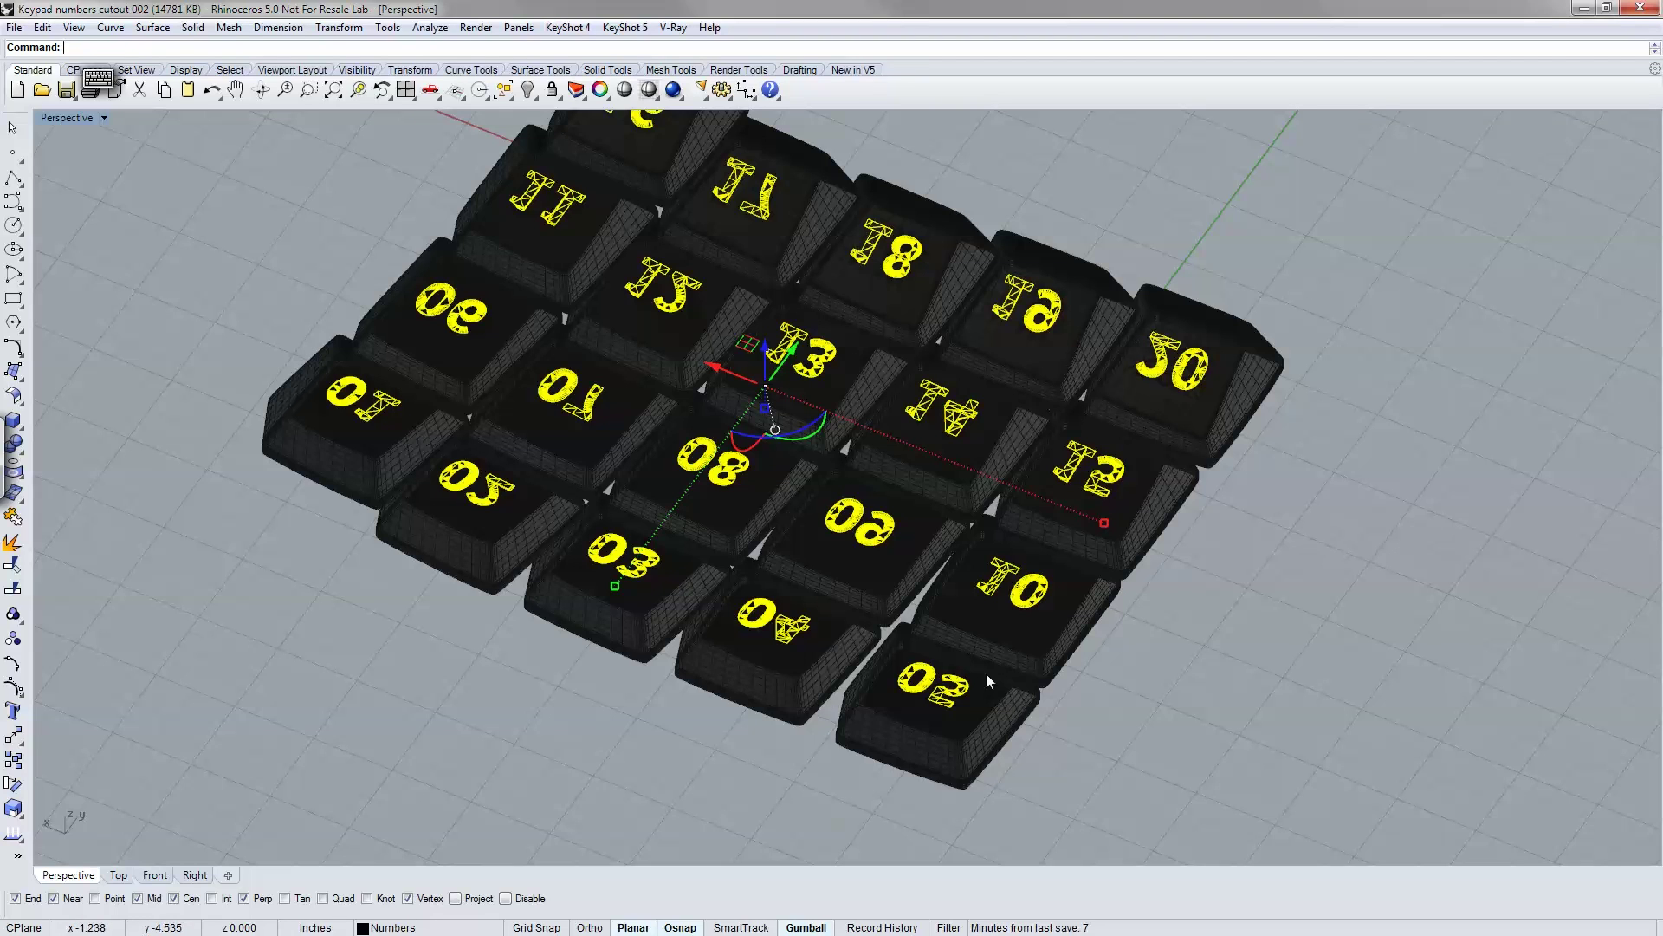
pyautogui.middleClick(1245, 595)
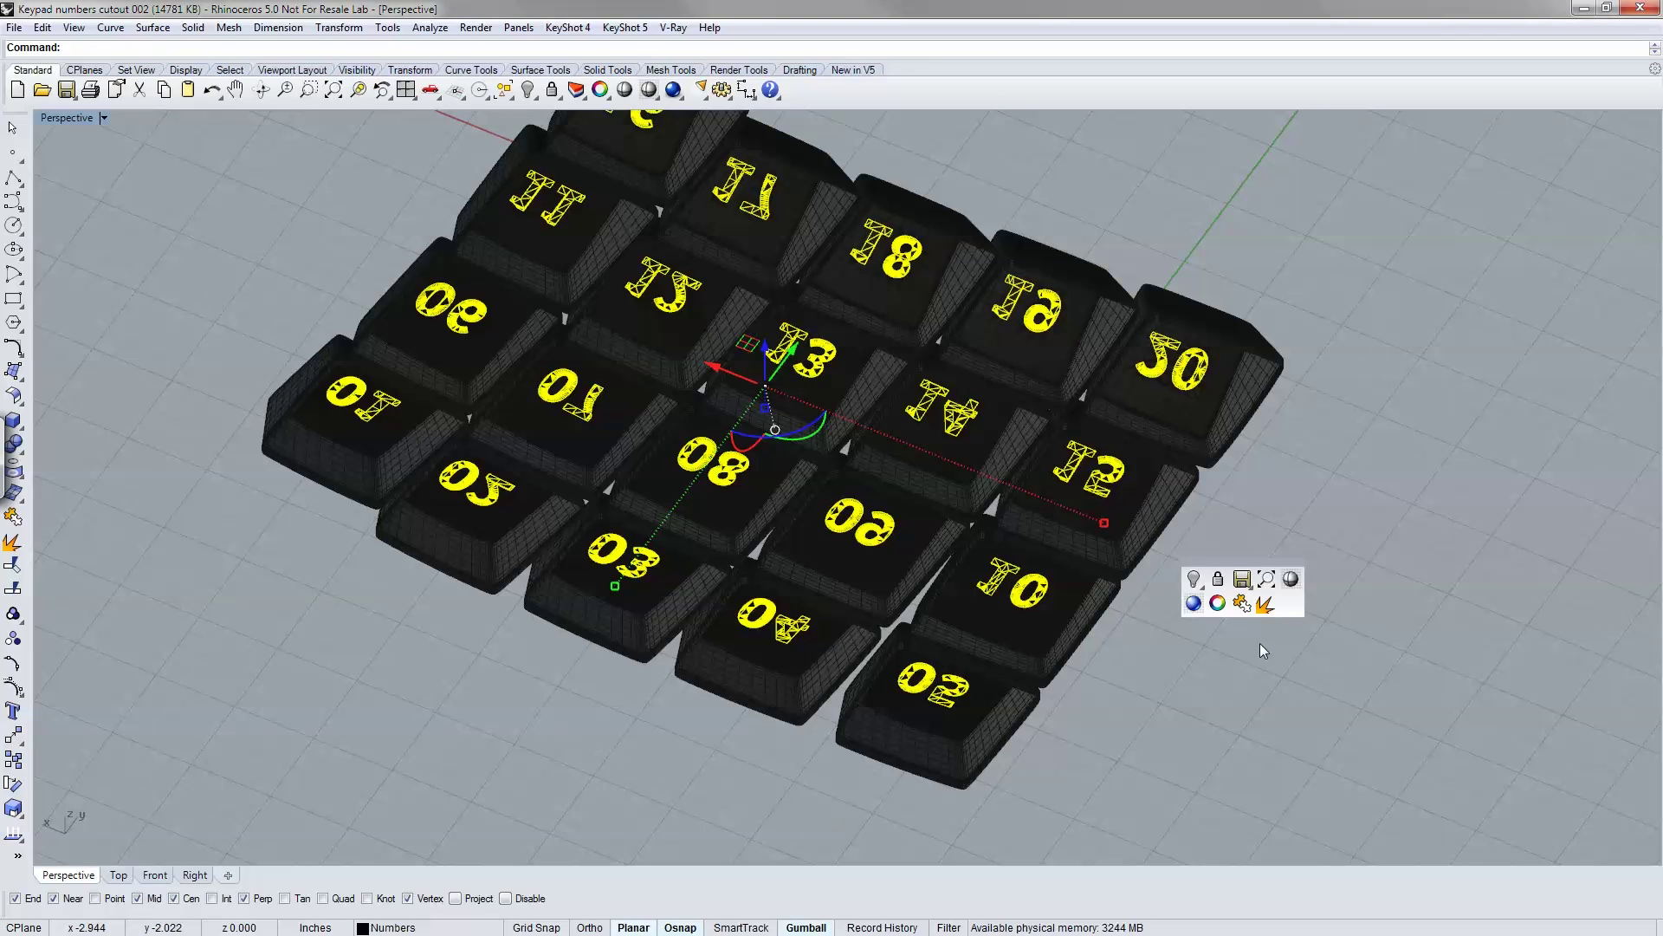
pyautogui.keyDown('shift'); pyautogui.moveTo(1261, 645); pyautogui.dragTo(1280, 731, button='right'); pyautogui.keyUp('shift')
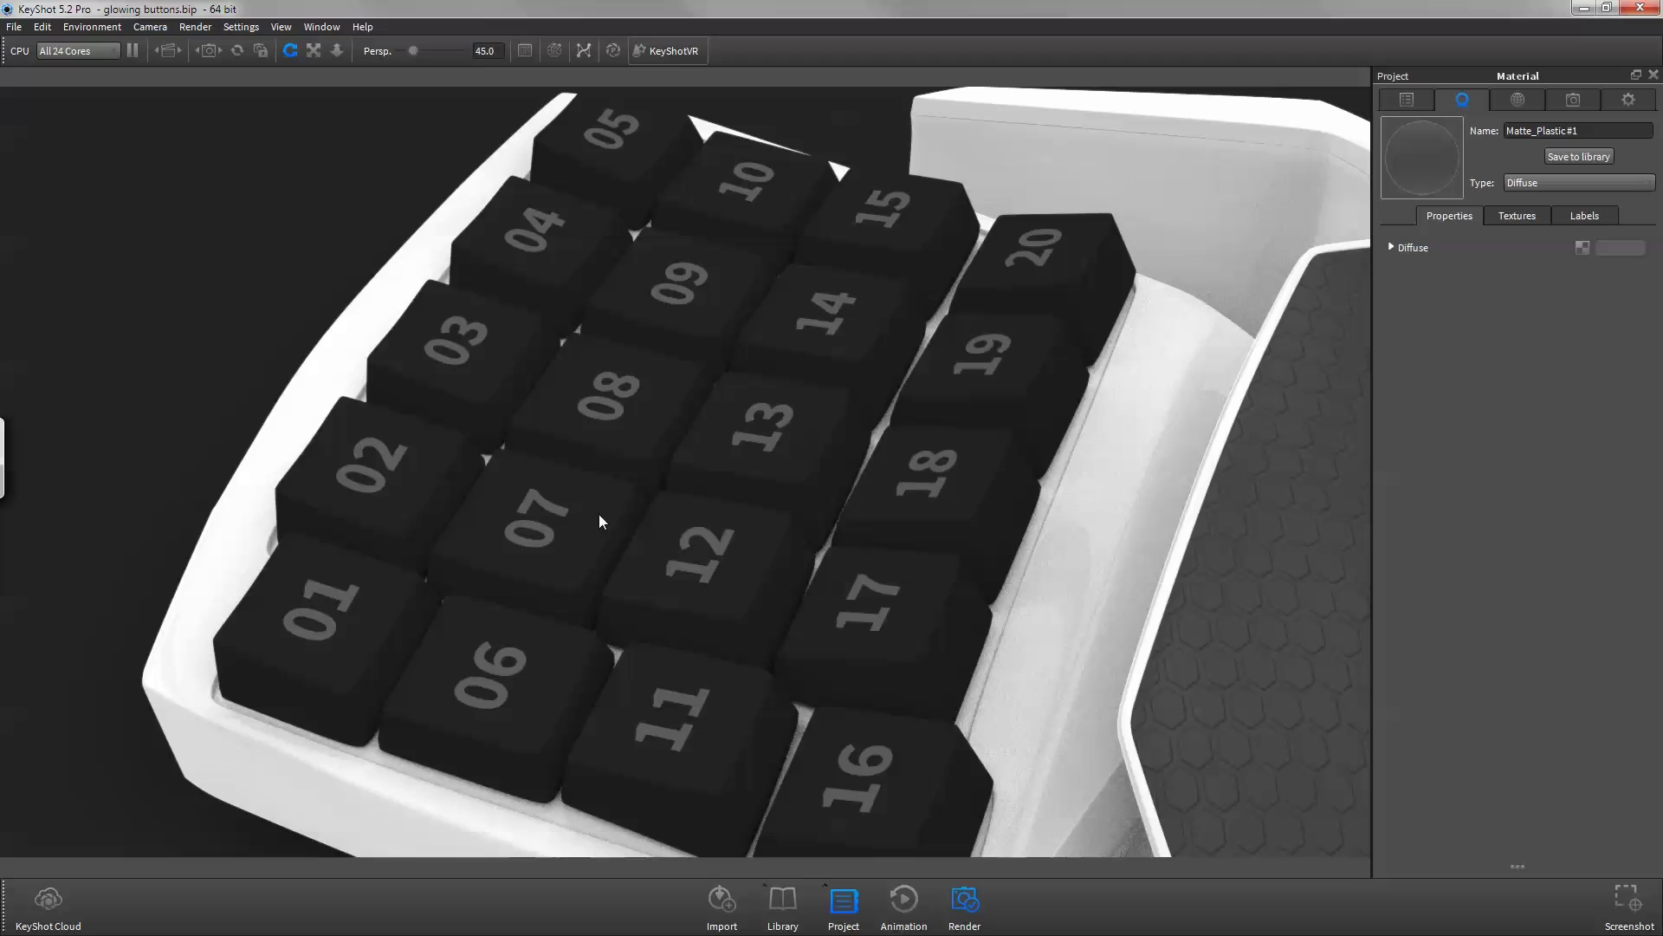
# - Change the keycap material type to Plastic and give it a Noise (Texture) bump with a scale of .08
pyautogui.click(1589, 180)
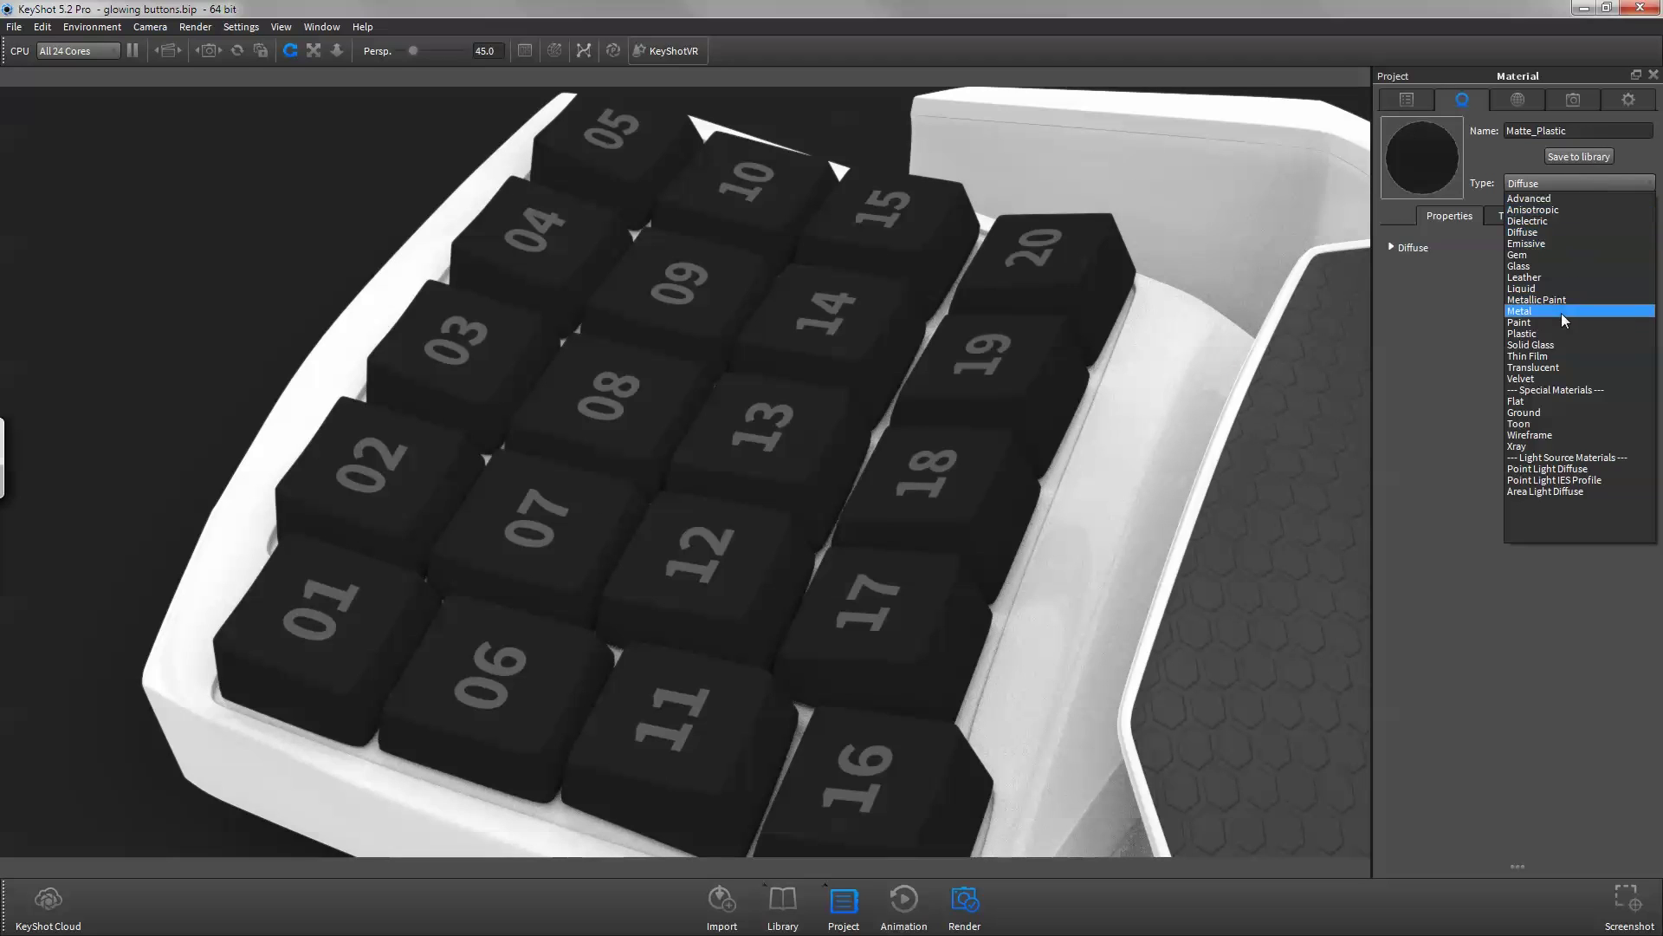
pyautogui.click(1554, 328)
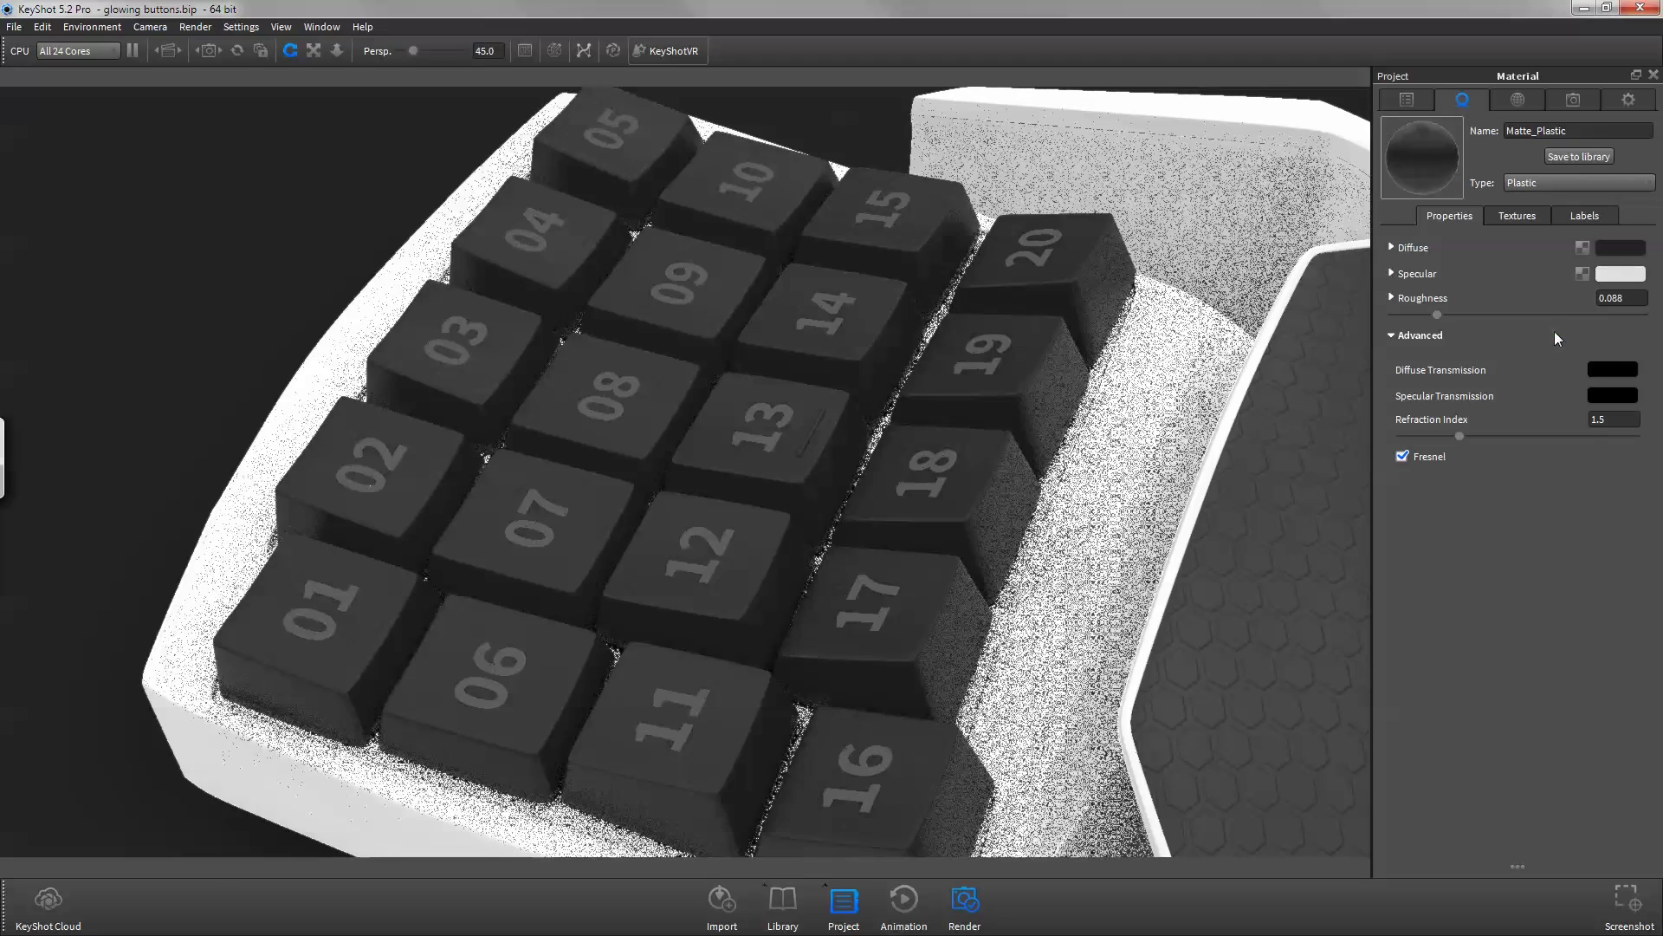
pyautogui.click(1521, 216)
pyautogui.click(1548, 274)
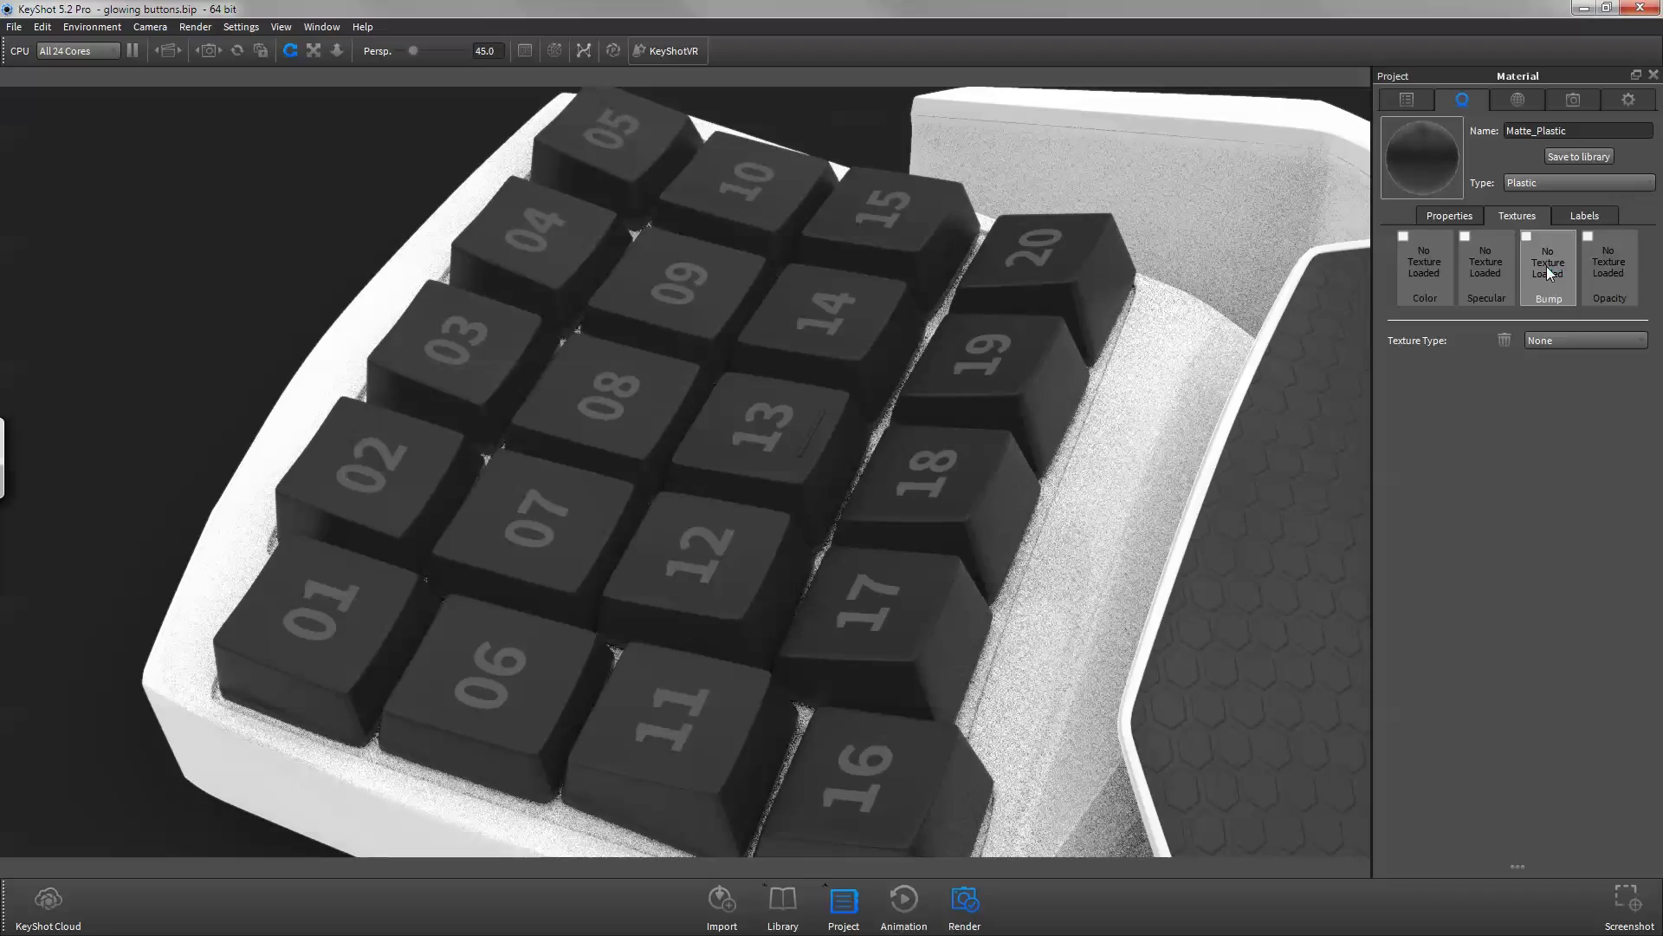
pyautogui.click(1566, 342)
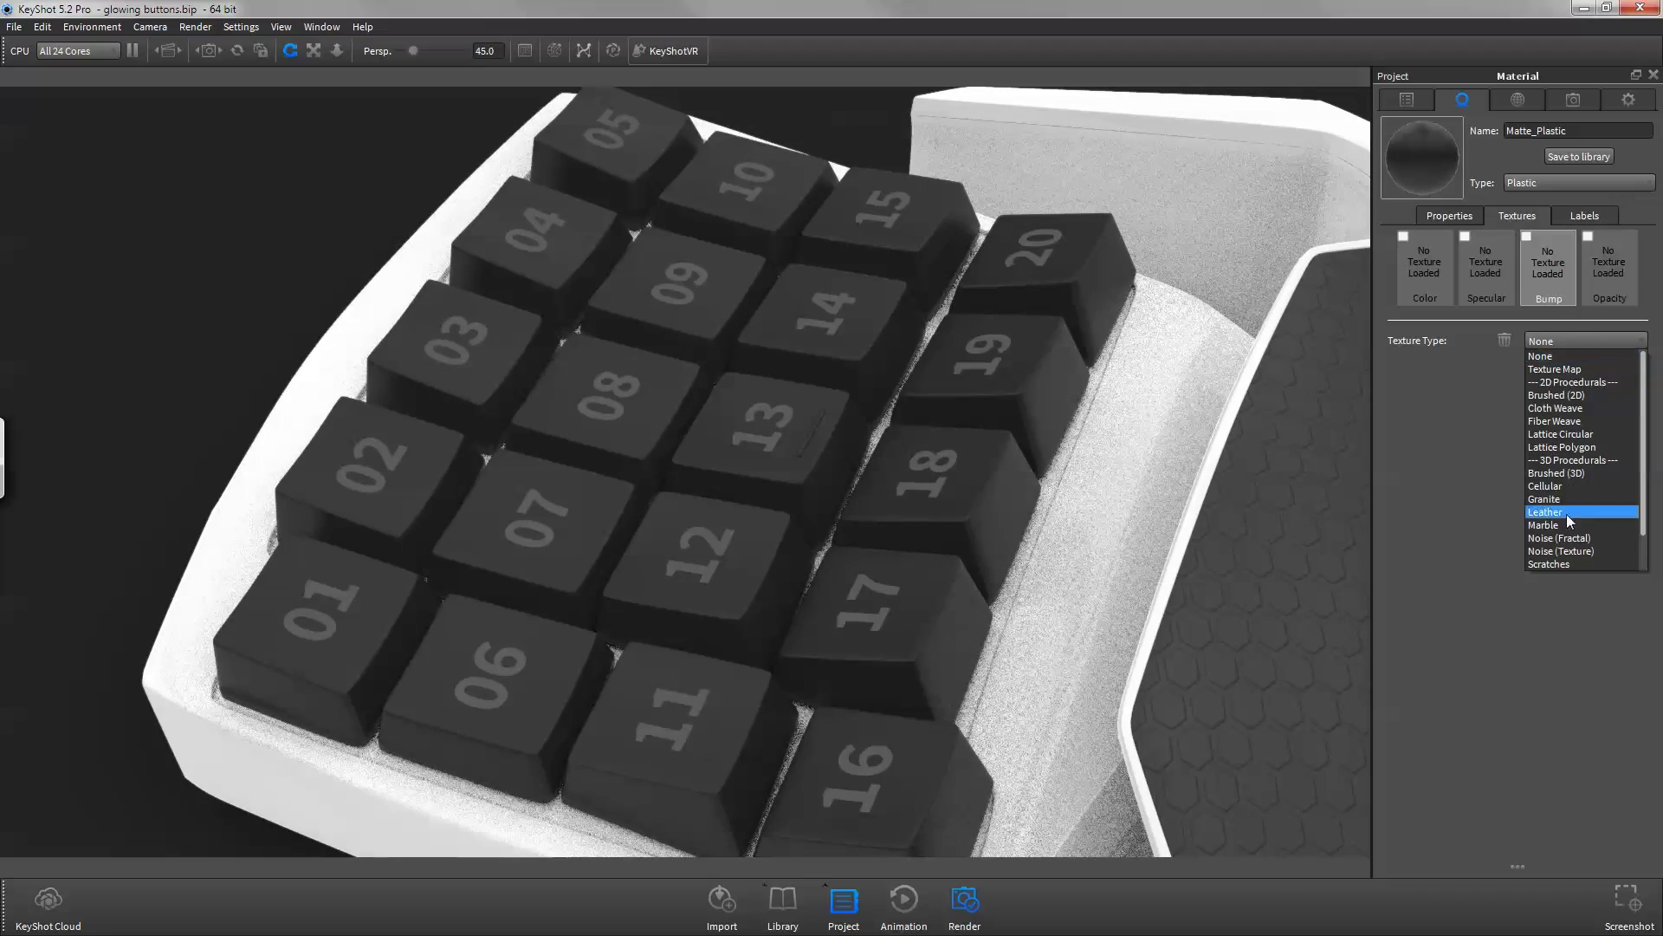
pyautogui.click(1575, 553)
pyautogui.doubleClick(1613, 398)
pyautogui.write('0.08')
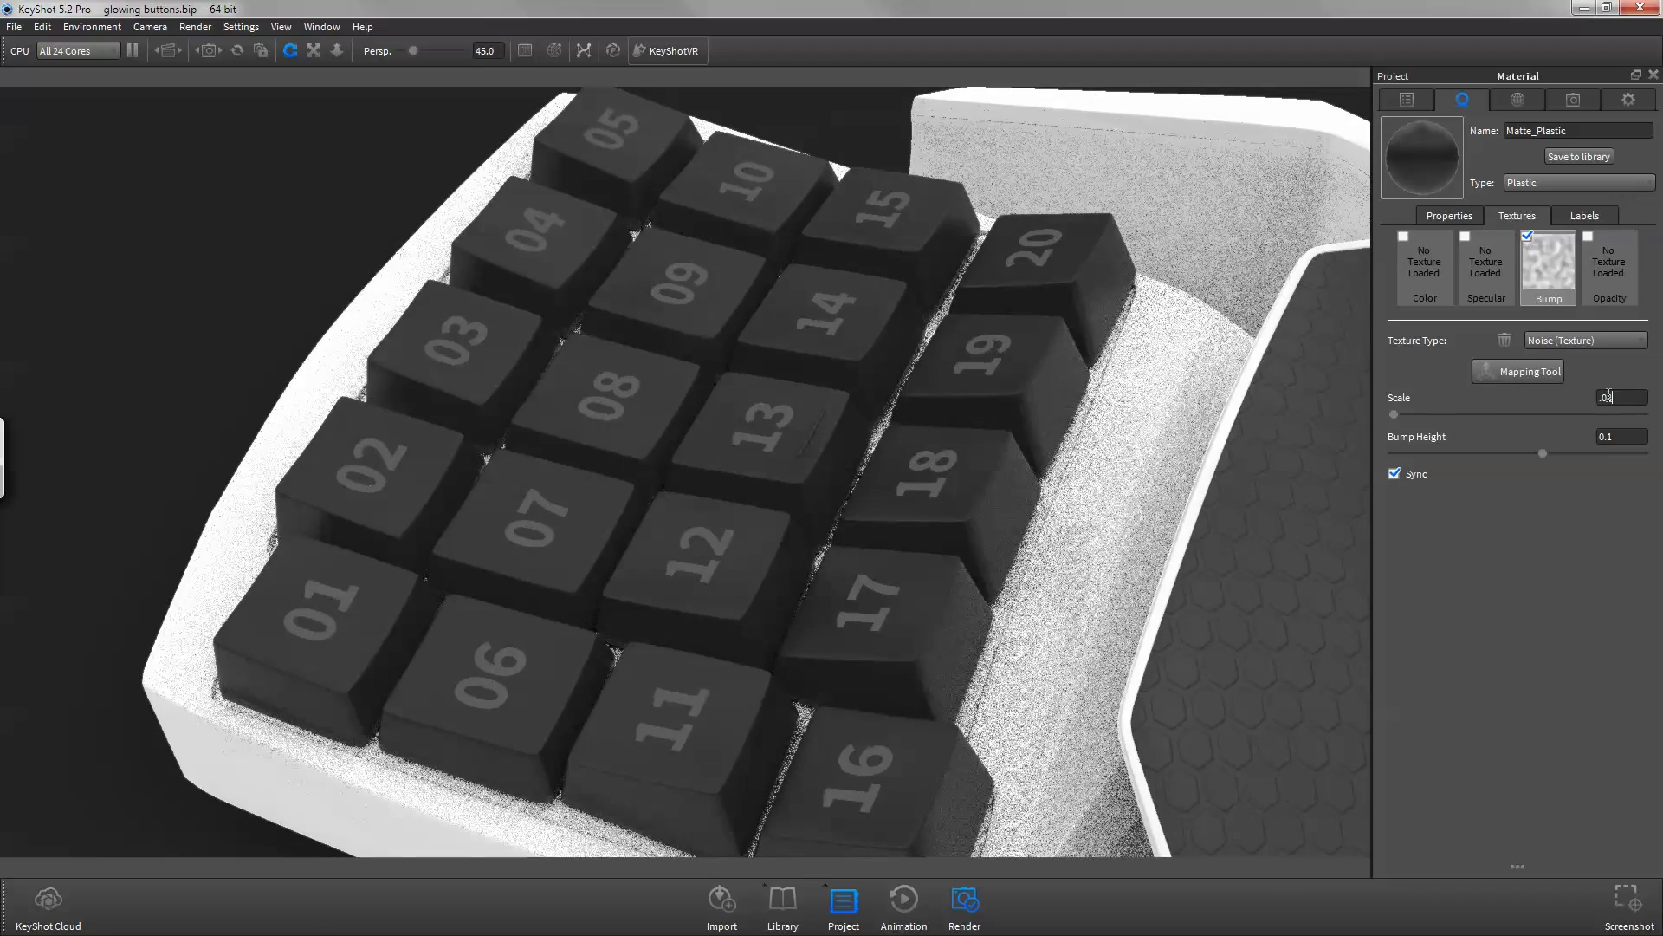
pyautogui.press('Tab')
# - Change the numbers' material type to Translucent with a translucency of 50
pyautogui.doubleClick(503, 492)
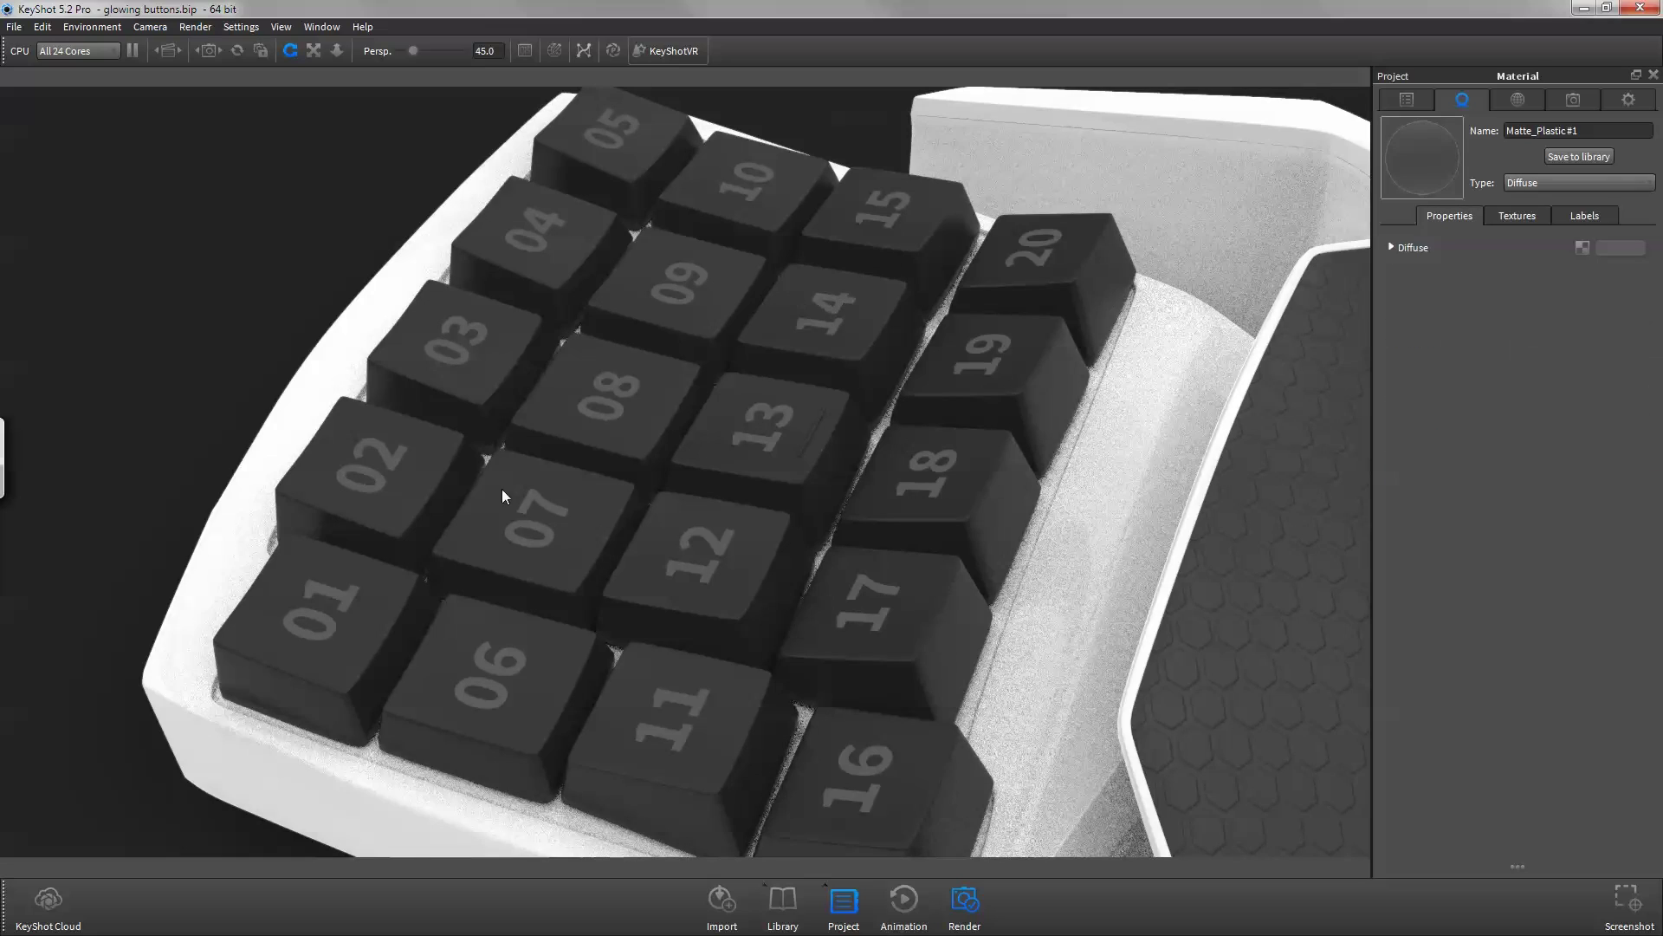
pyautogui.click(1542, 183)
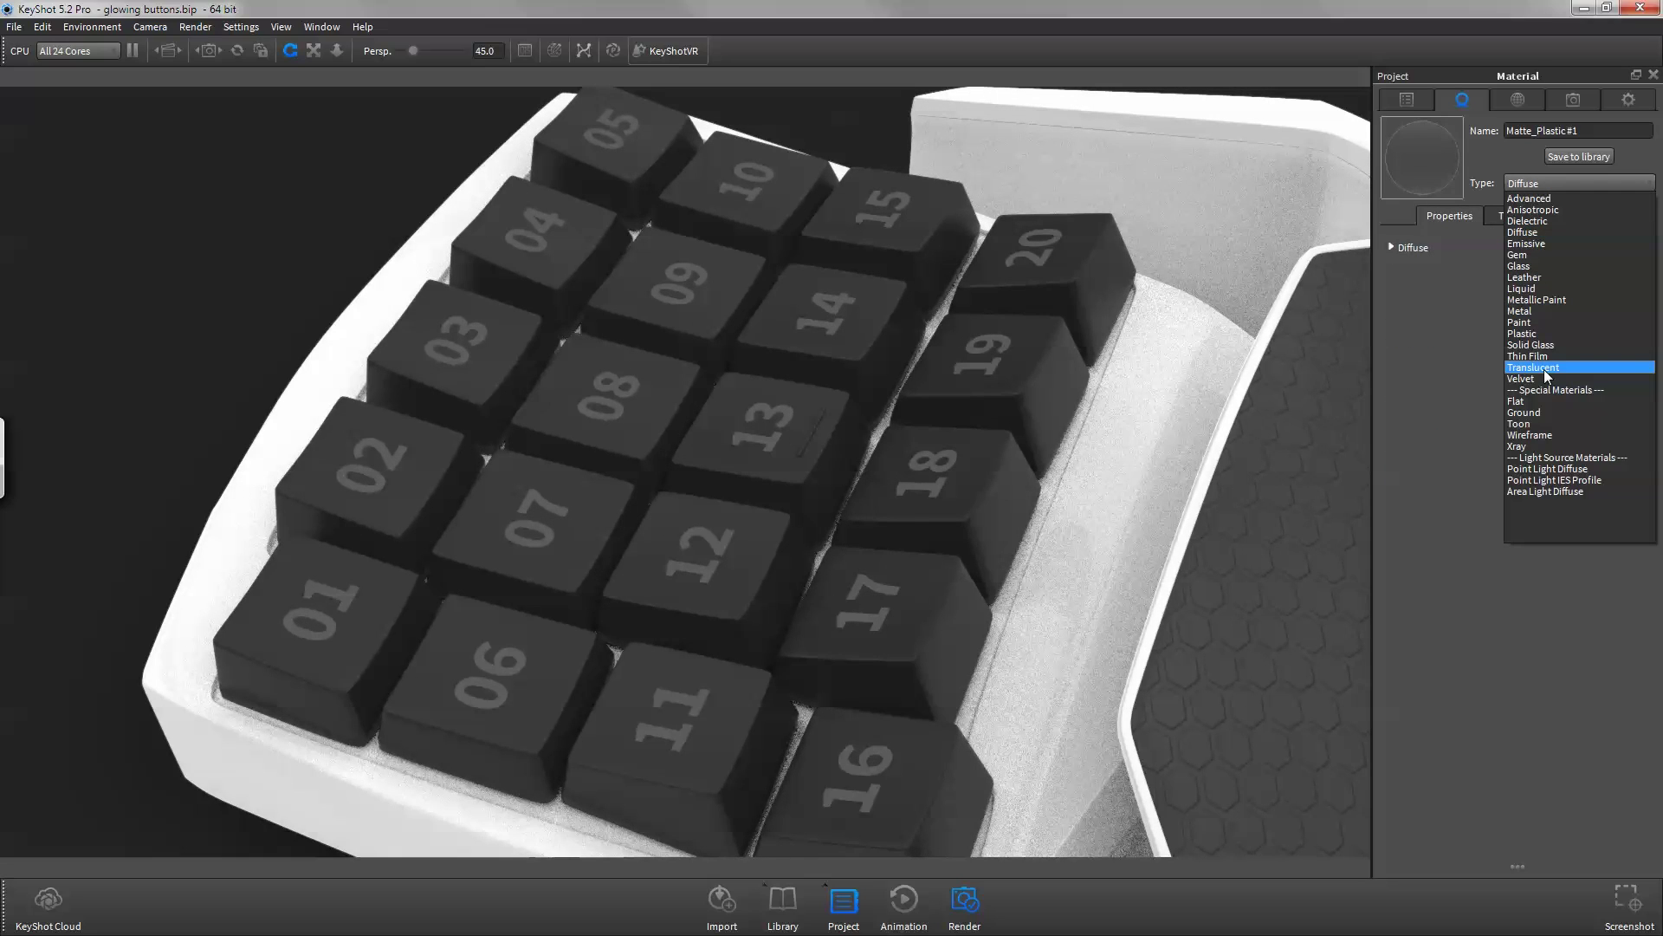
pyautogui.click(1544, 369)
pyautogui.doubleClick(1611, 299)
pyautogui.write('50')
pyautogui.press('Tab')
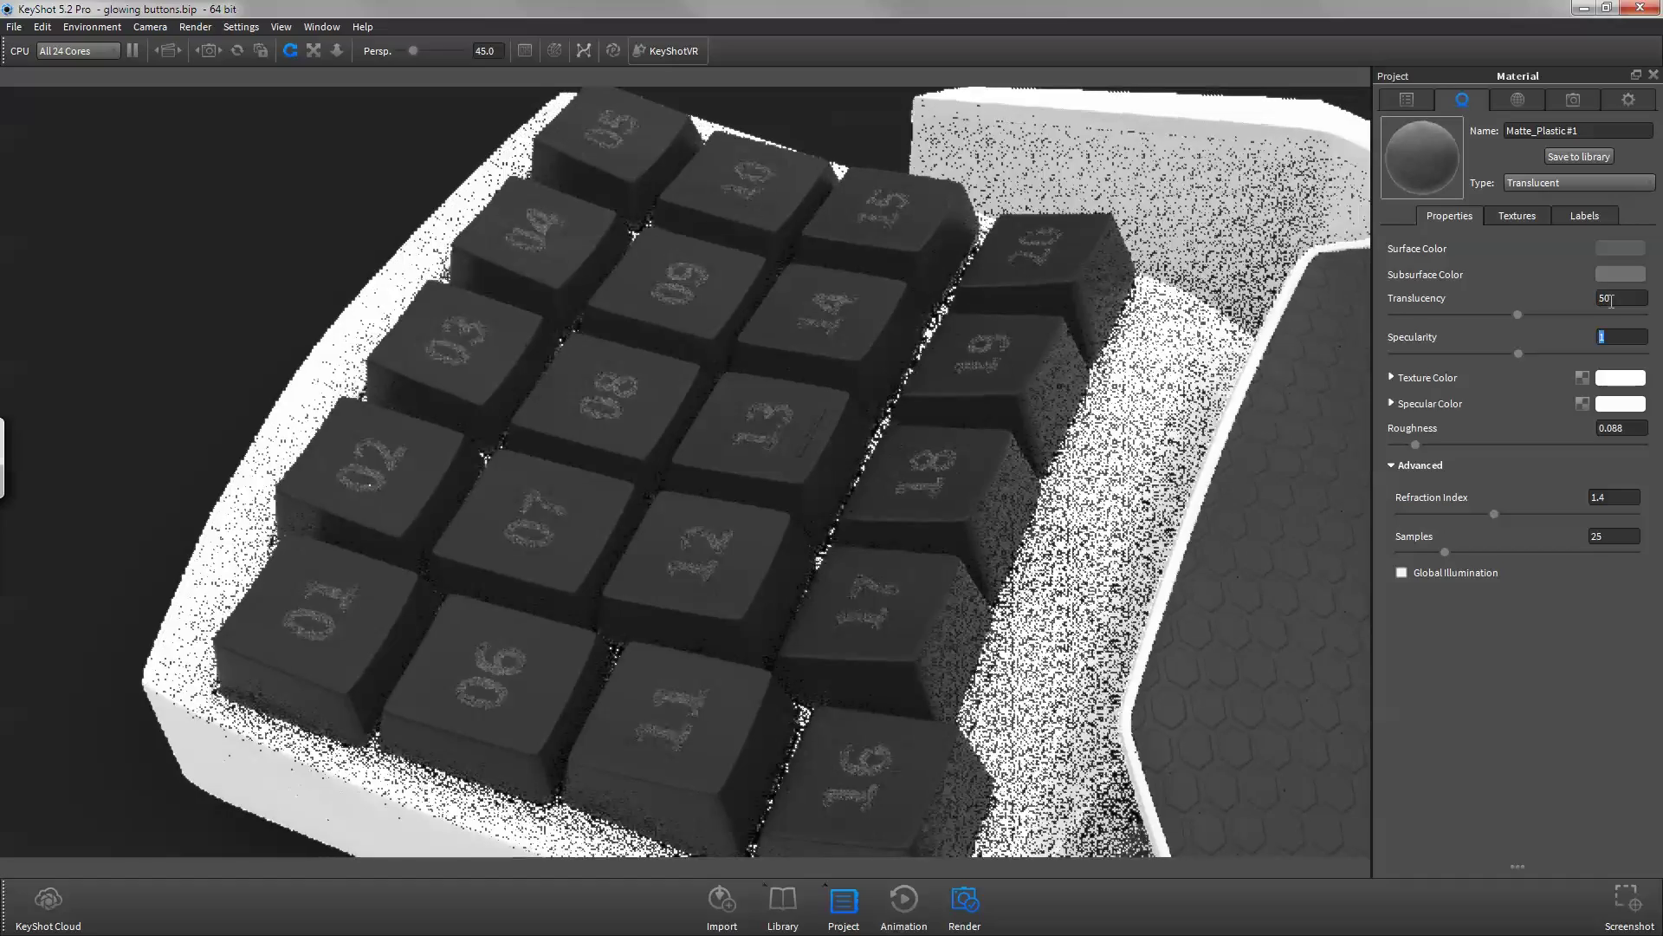
# - Add a Noise (Texture) bump with a scale of .08 to the translucent number material
pyautogui.click(1517, 215)
pyautogui.click(1567, 251)
pyautogui.click(1593, 341)
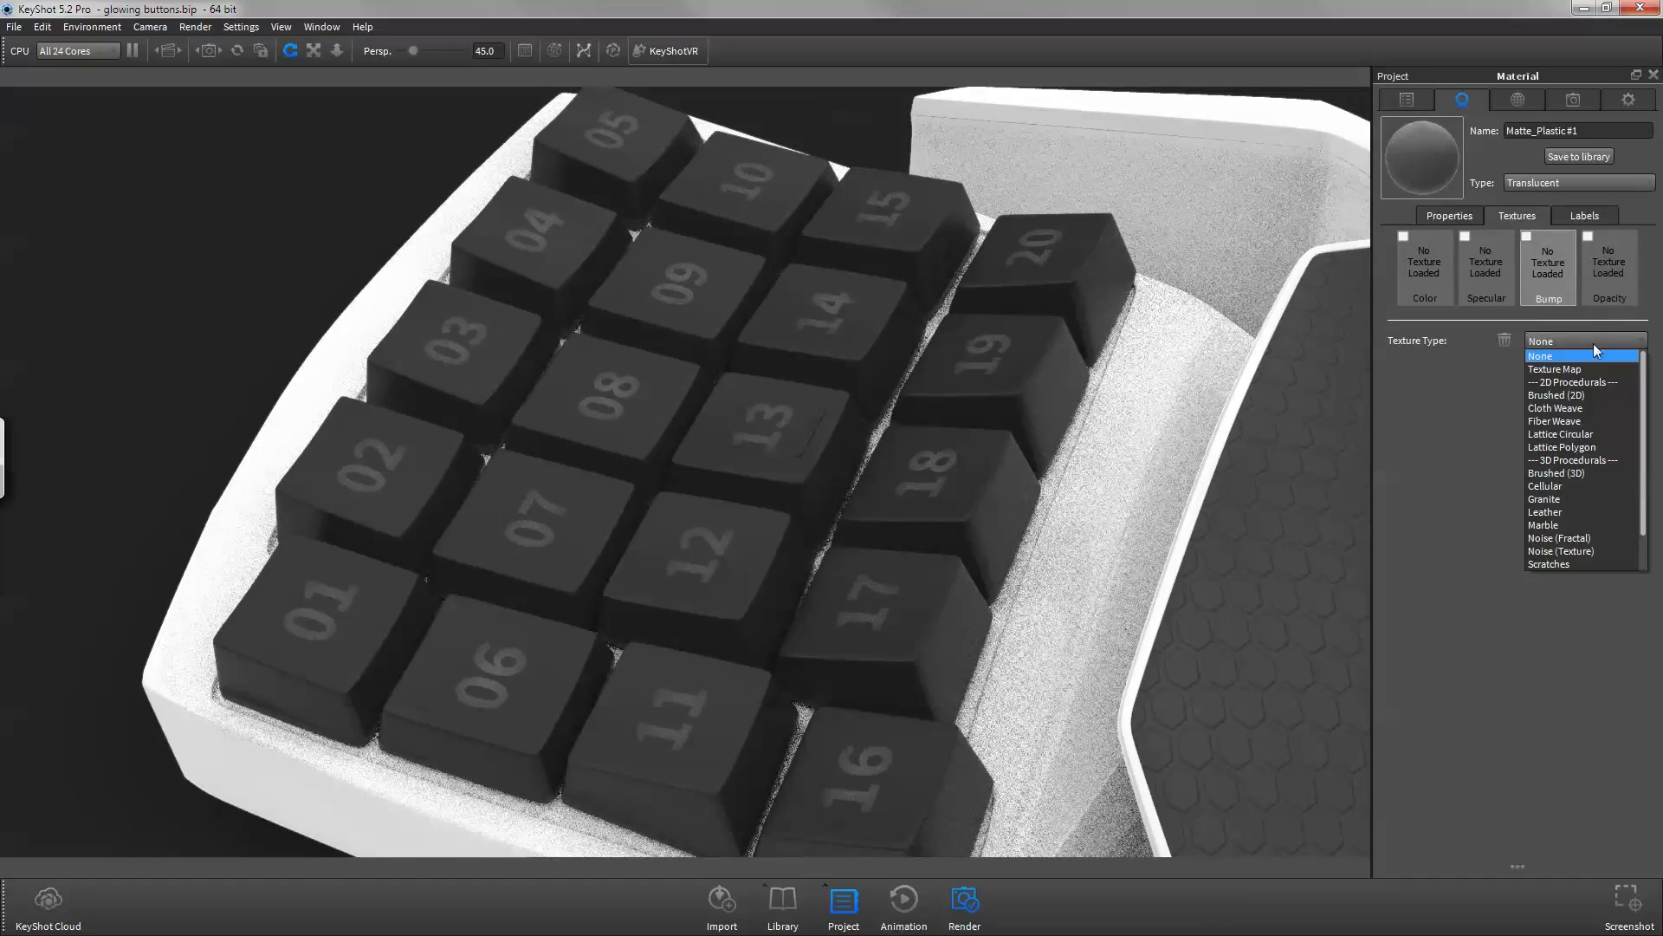
pyautogui.click(1560, 551)
pyautogui.doubleClick(1617, 398)
pyautogui.write('.08')
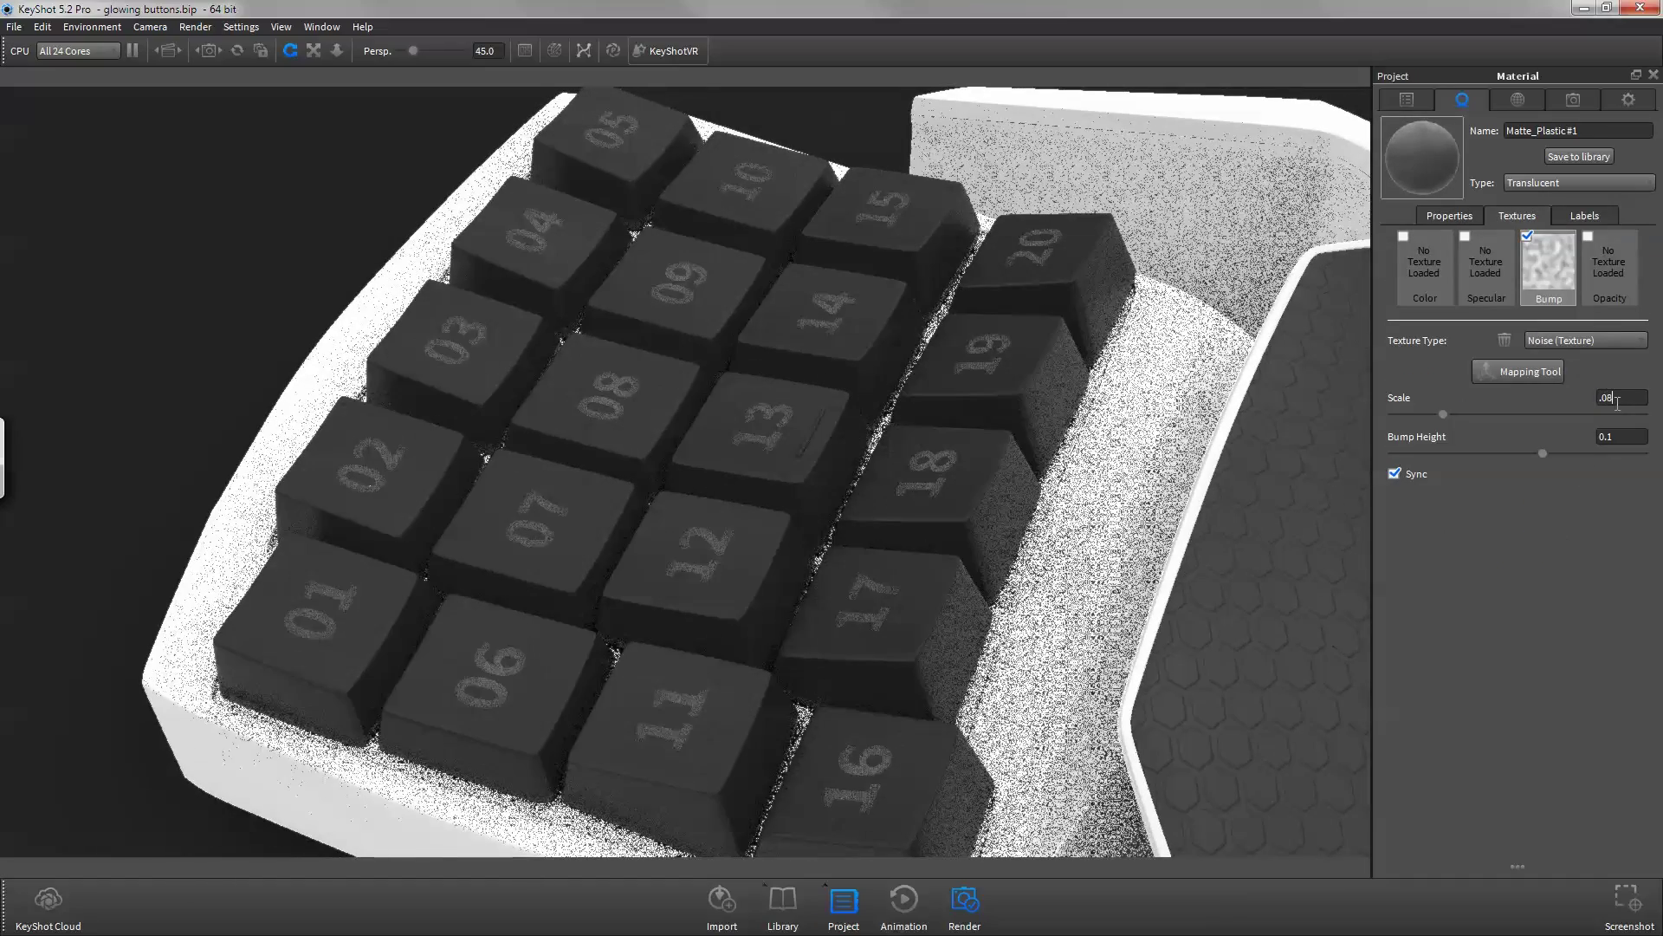
pyautogui.press('Tab')
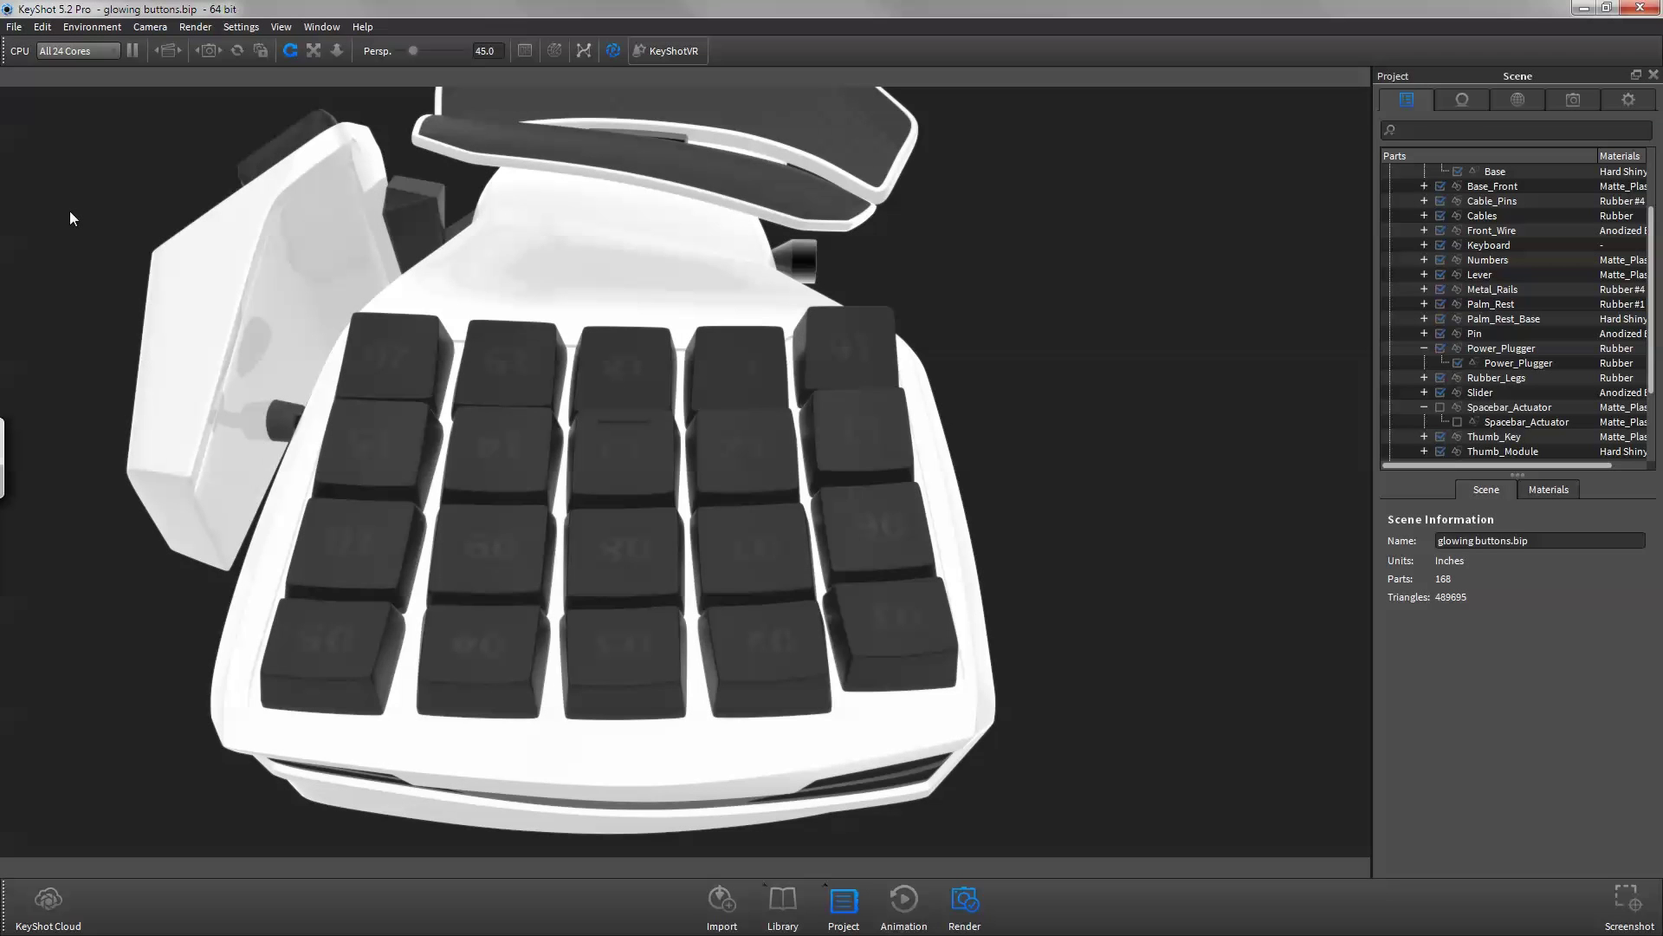
# - Add a cube to the scene geometry
pyautogui.click(42, 27)
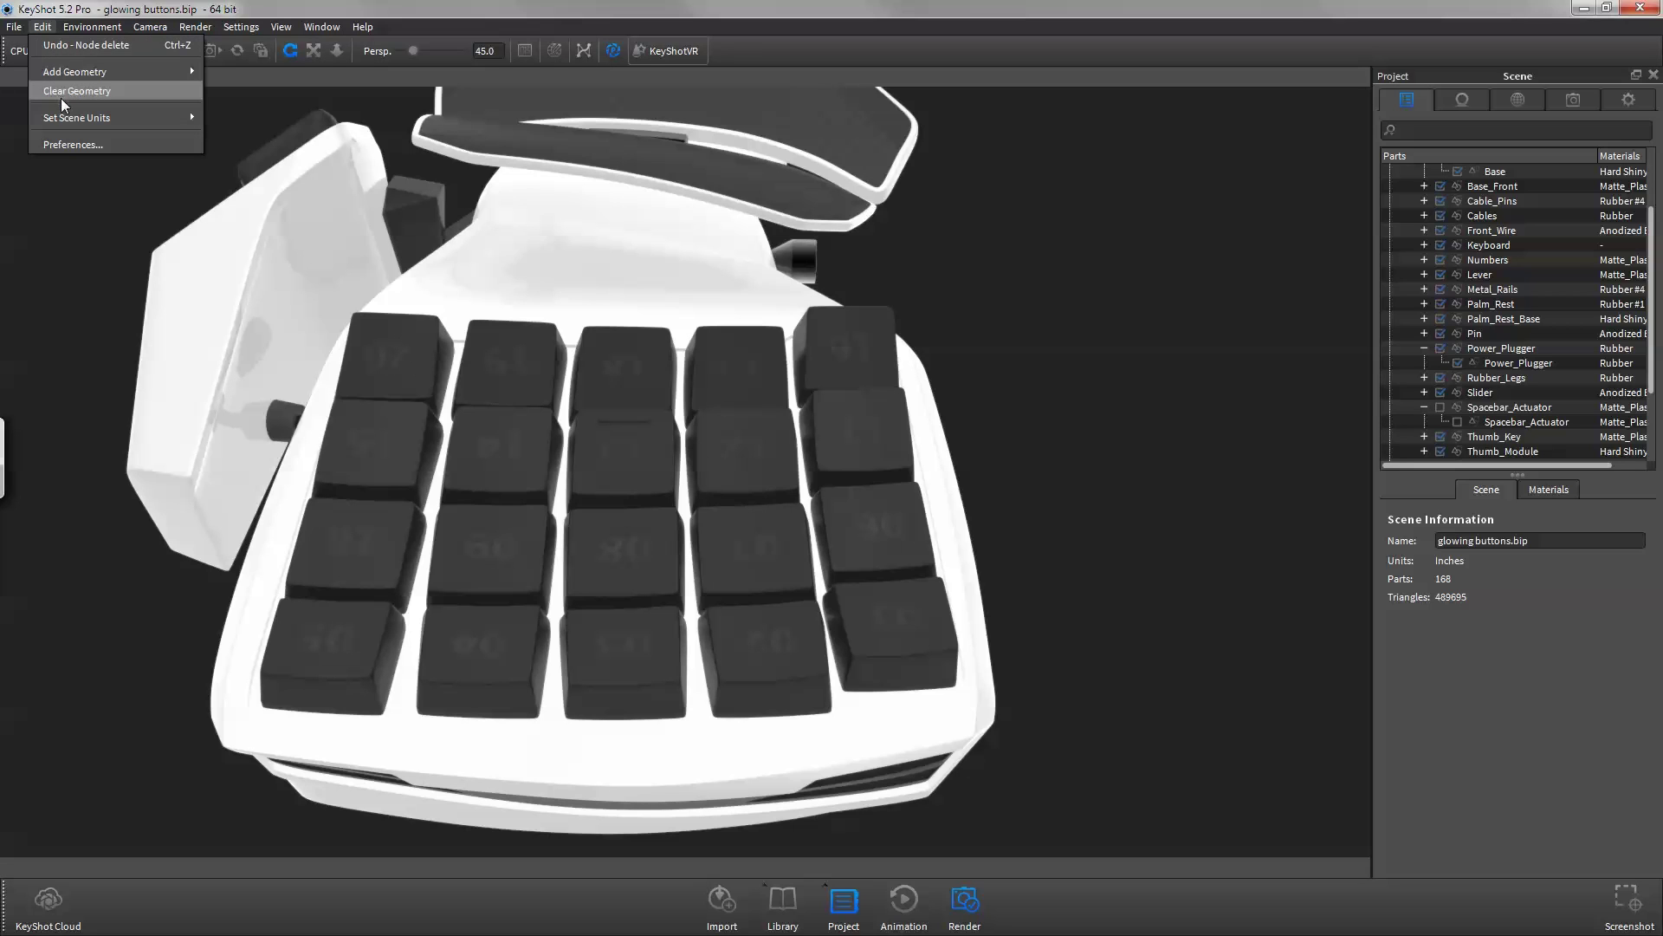
pyautogui.moveTo(76, 78)
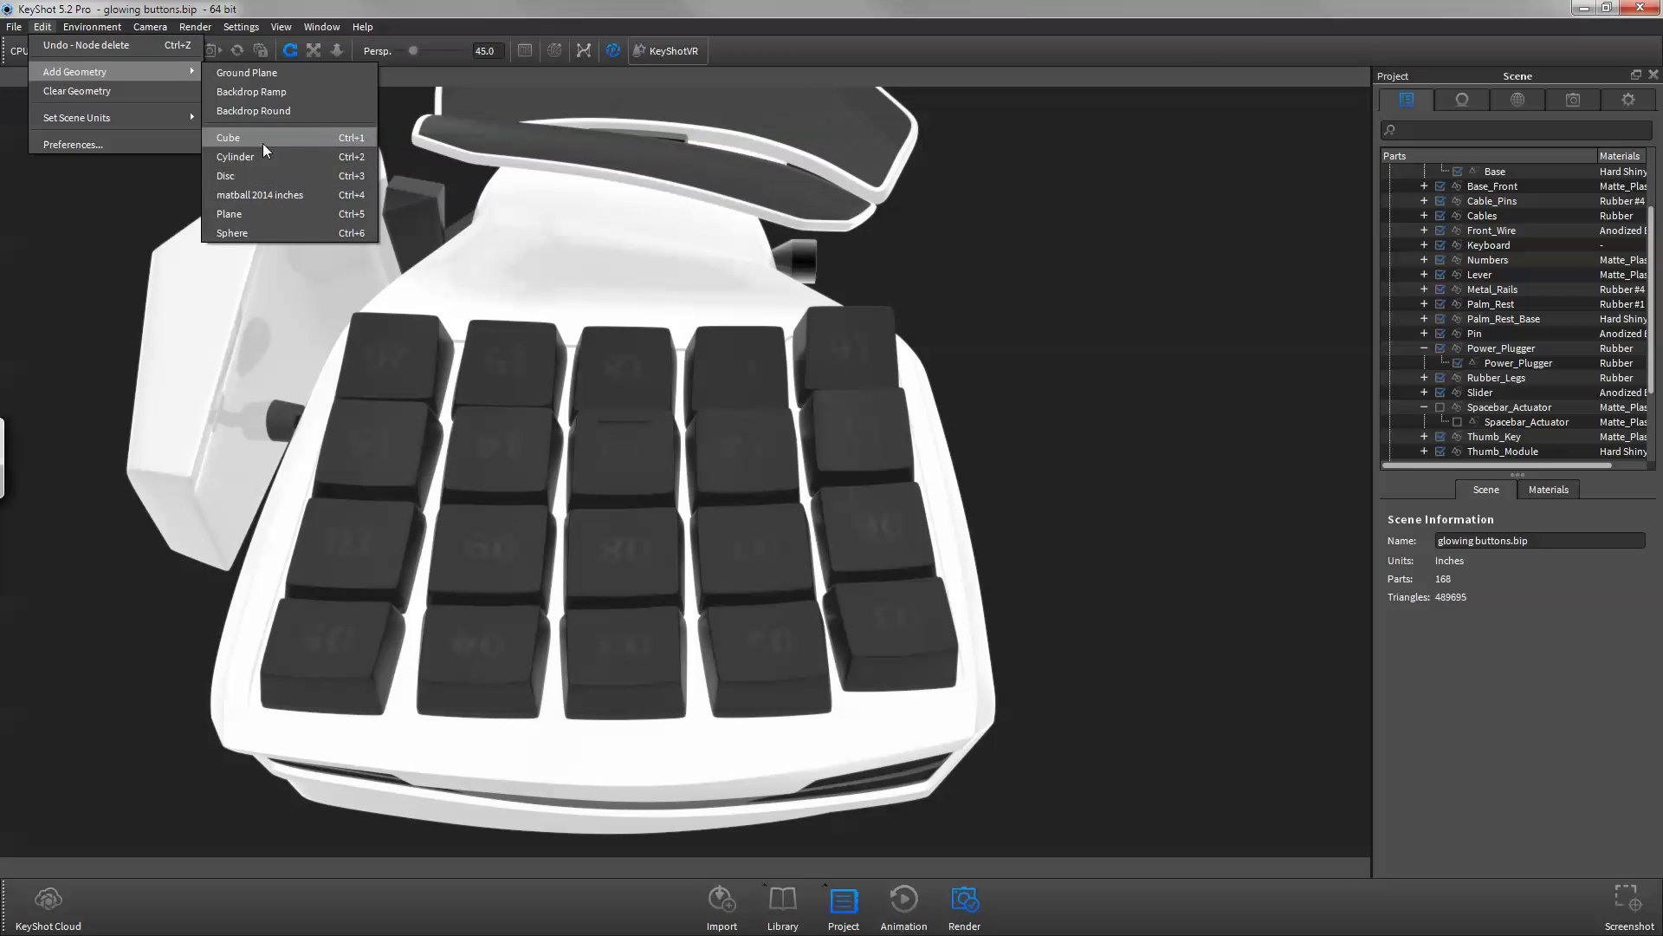
pyautogui.click(262, 143)
# - Position the cube inside the 01 keycap with the Move Tool and apply the move
pyautogui.click(1517, 490)
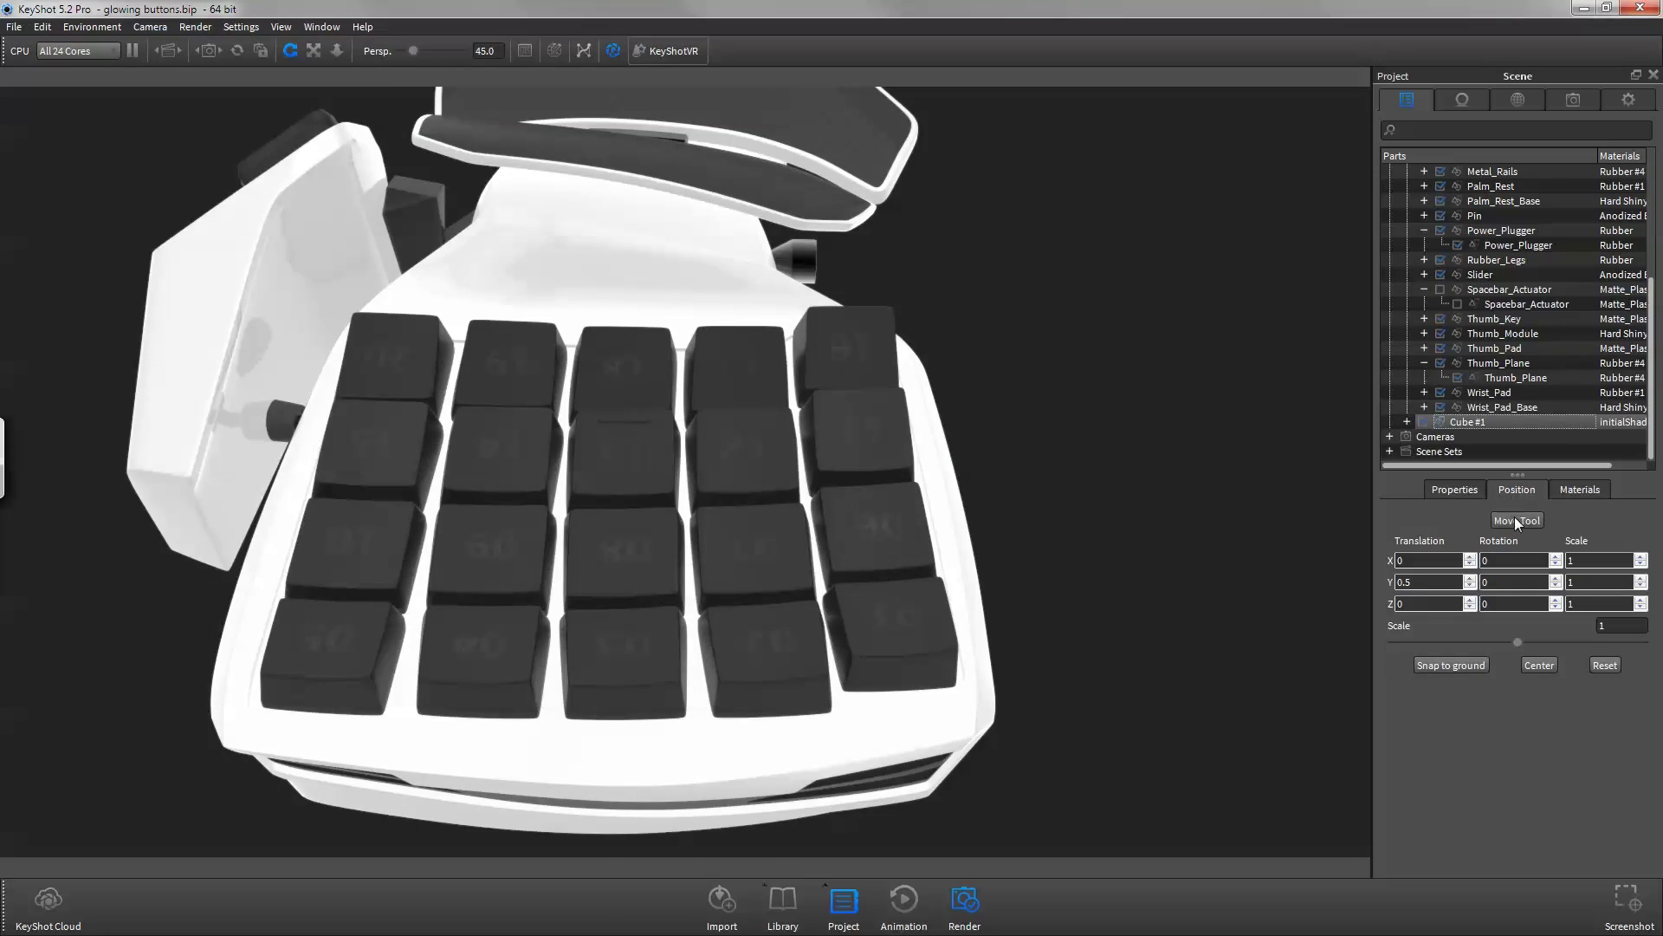
pyautogui.click(1516, 519)
pyautogui.moveTo(613, 396); pyautogui.dragTo(1148, 405)
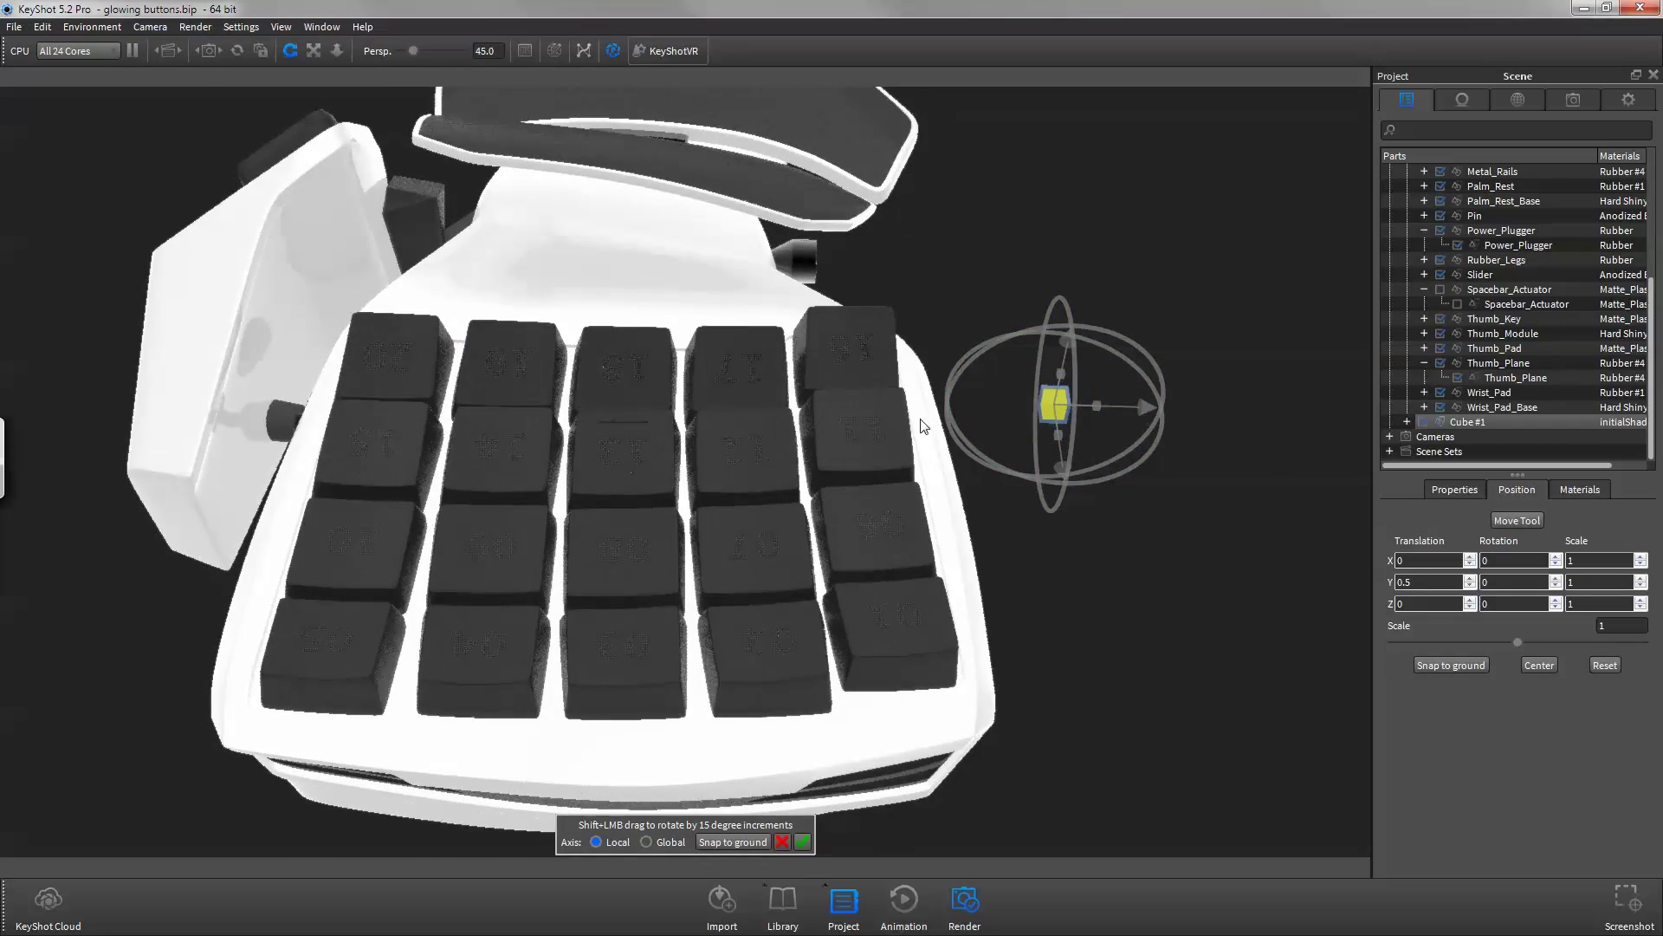
pyautogui.moveTo(1235, 518)
pyautogui.mouseDown()
pyautogui.moveTo(584, 484)
pyautogui.moveTo(686, 347)
pyautogui.moveTo(910, 606)
pyautogui.mouseUp()
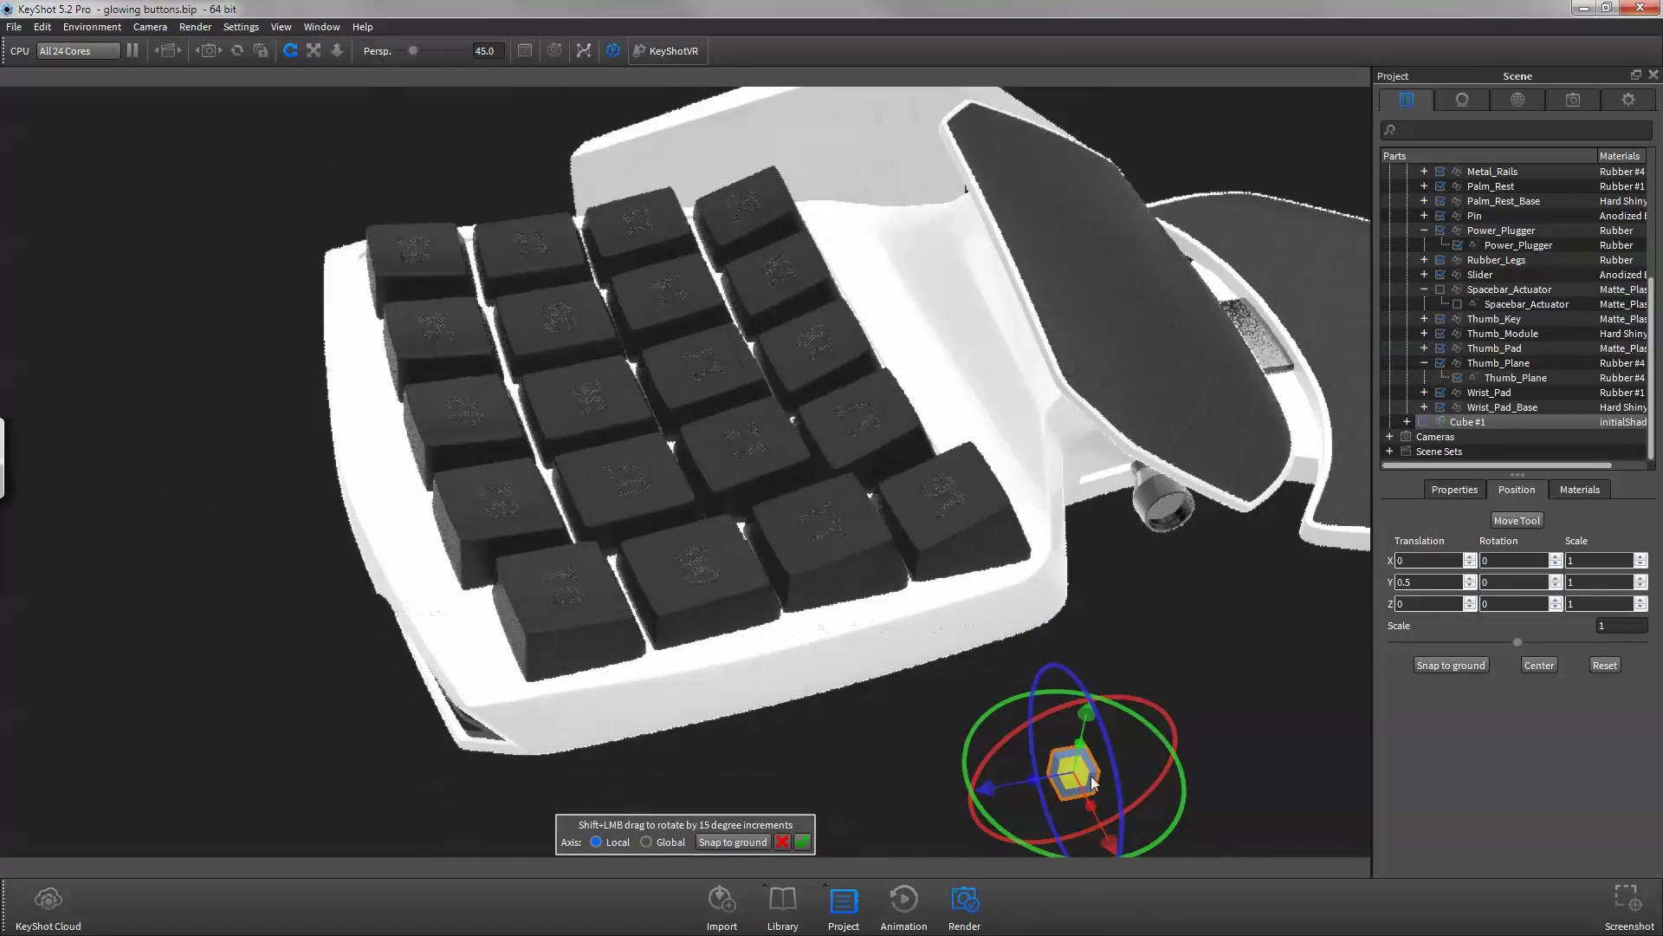
pyautogui.moveTo(1056, 747); pyautogui.dragTo(461, 573)
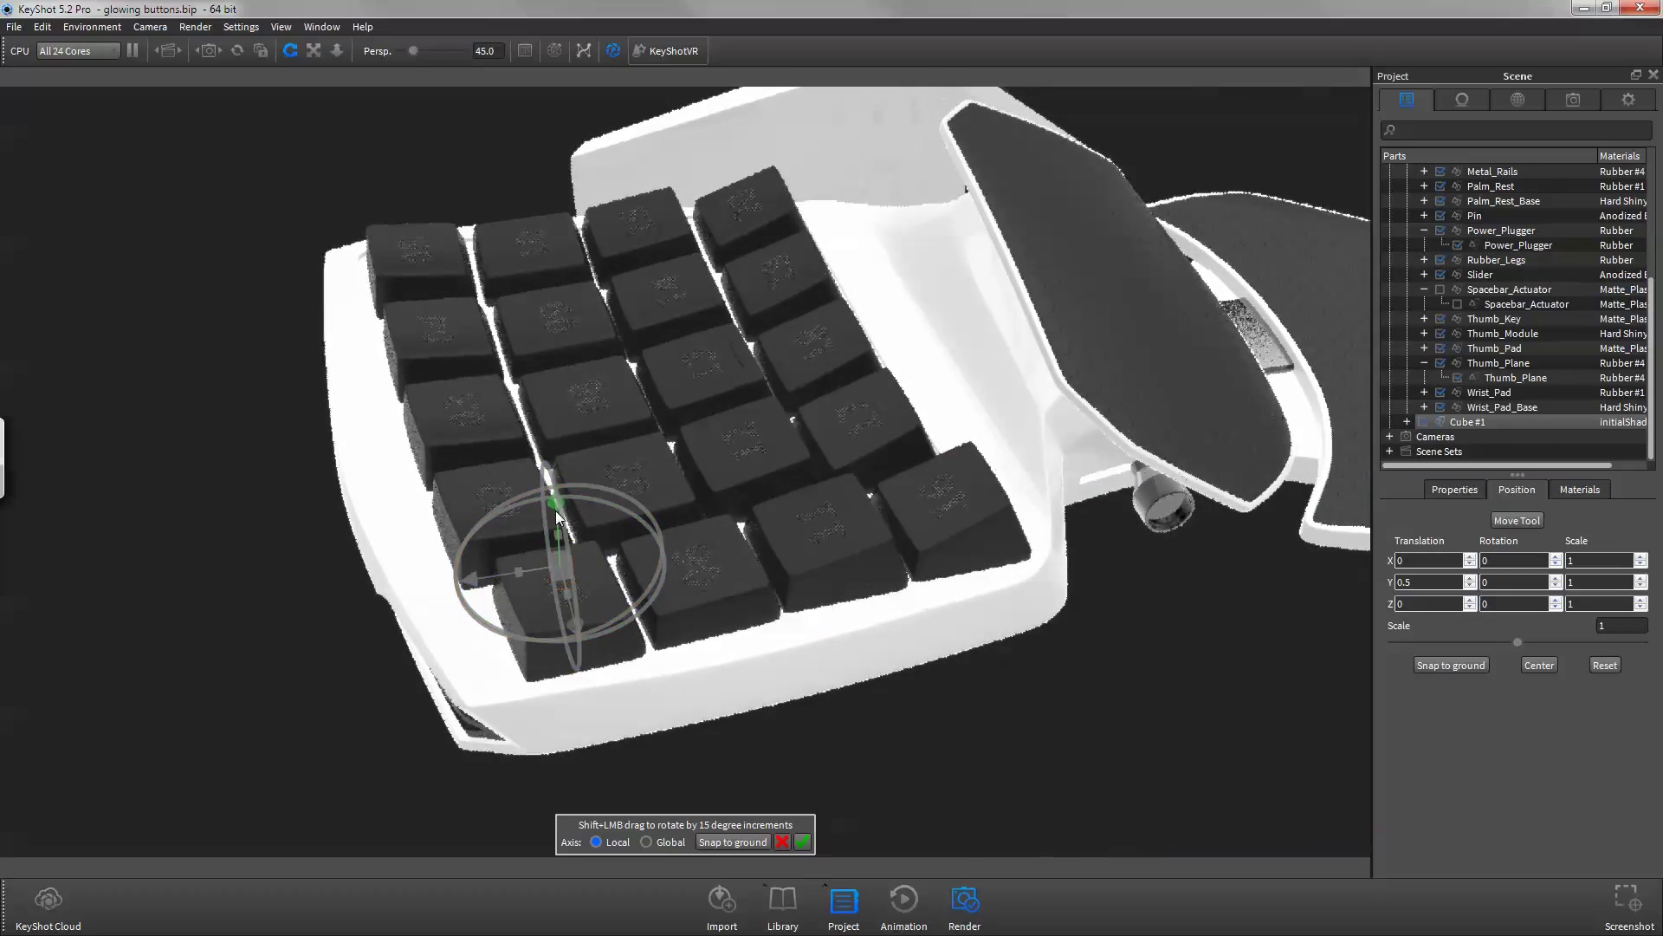
pyautogui.moveTo(568, 424); pyautogui.dragTo(575, 322)
pyautogui.moveTo(569, 525); pyautogui.dragTo(630, 730)
pyautogui.moveTo(499, 592); pyautogui.dragTo(475, 598)
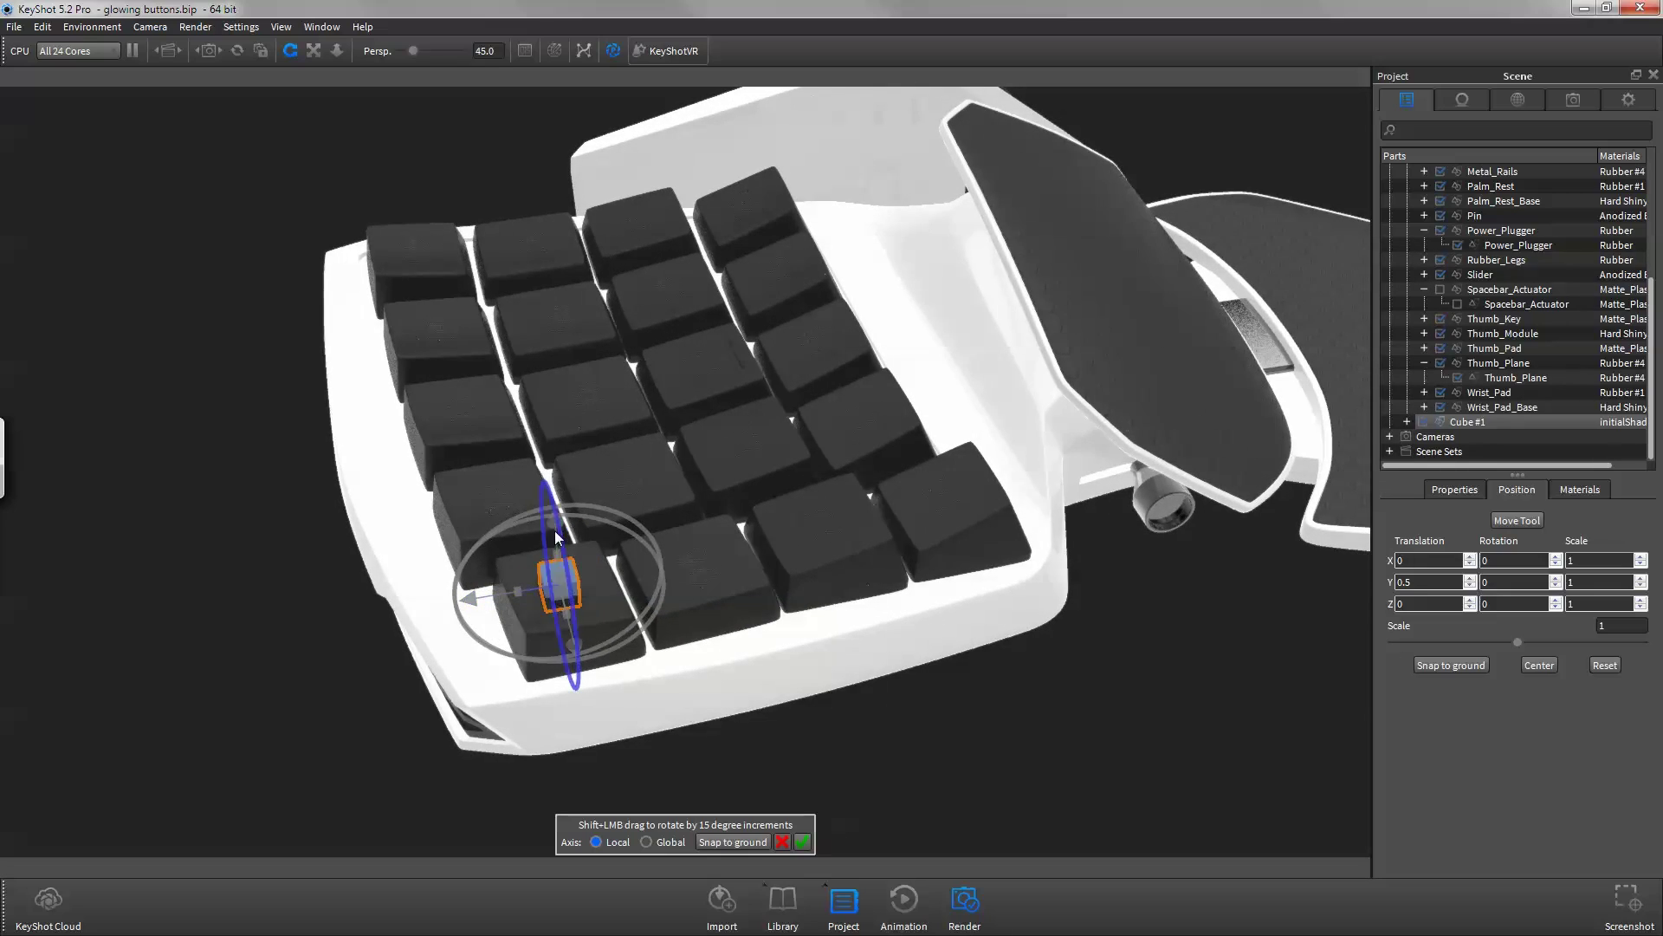
pyautogui.moveTo(556, 537); pyautogui.dragTo(556, 553)
pyautogui.click(802, 841)
# - Edit the cube's material and change its type to Point Light Diffuse
pyautogui.click(1468, 421)
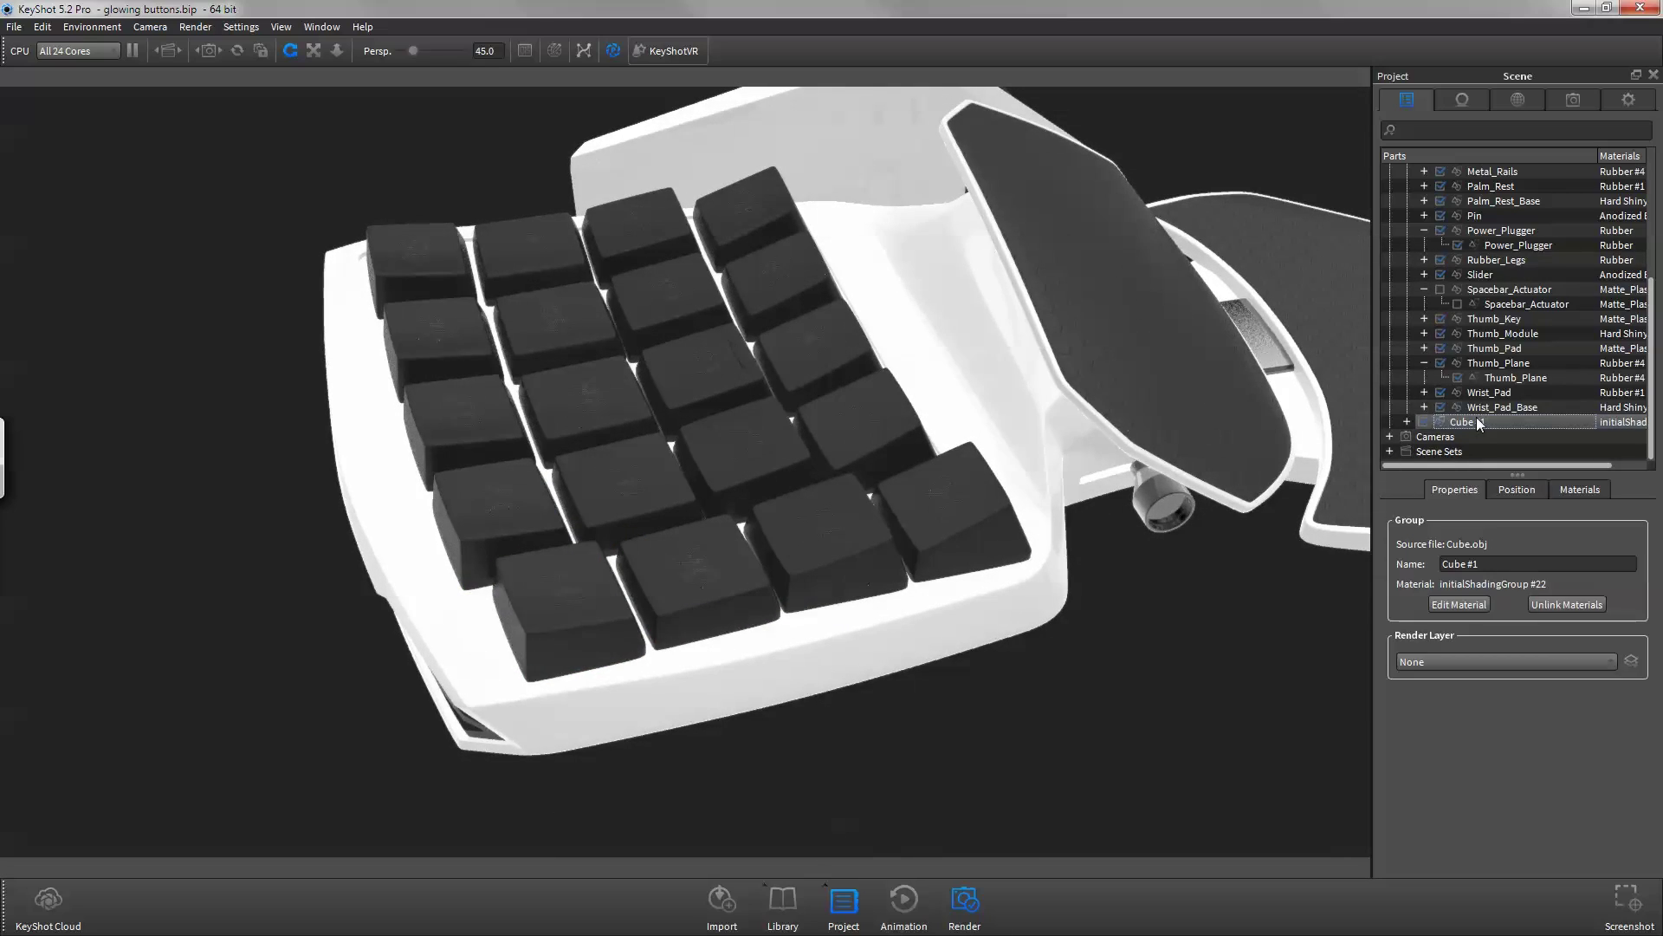
pyautogui.click(1470, 607)
pyautogui.click(1578, 183)
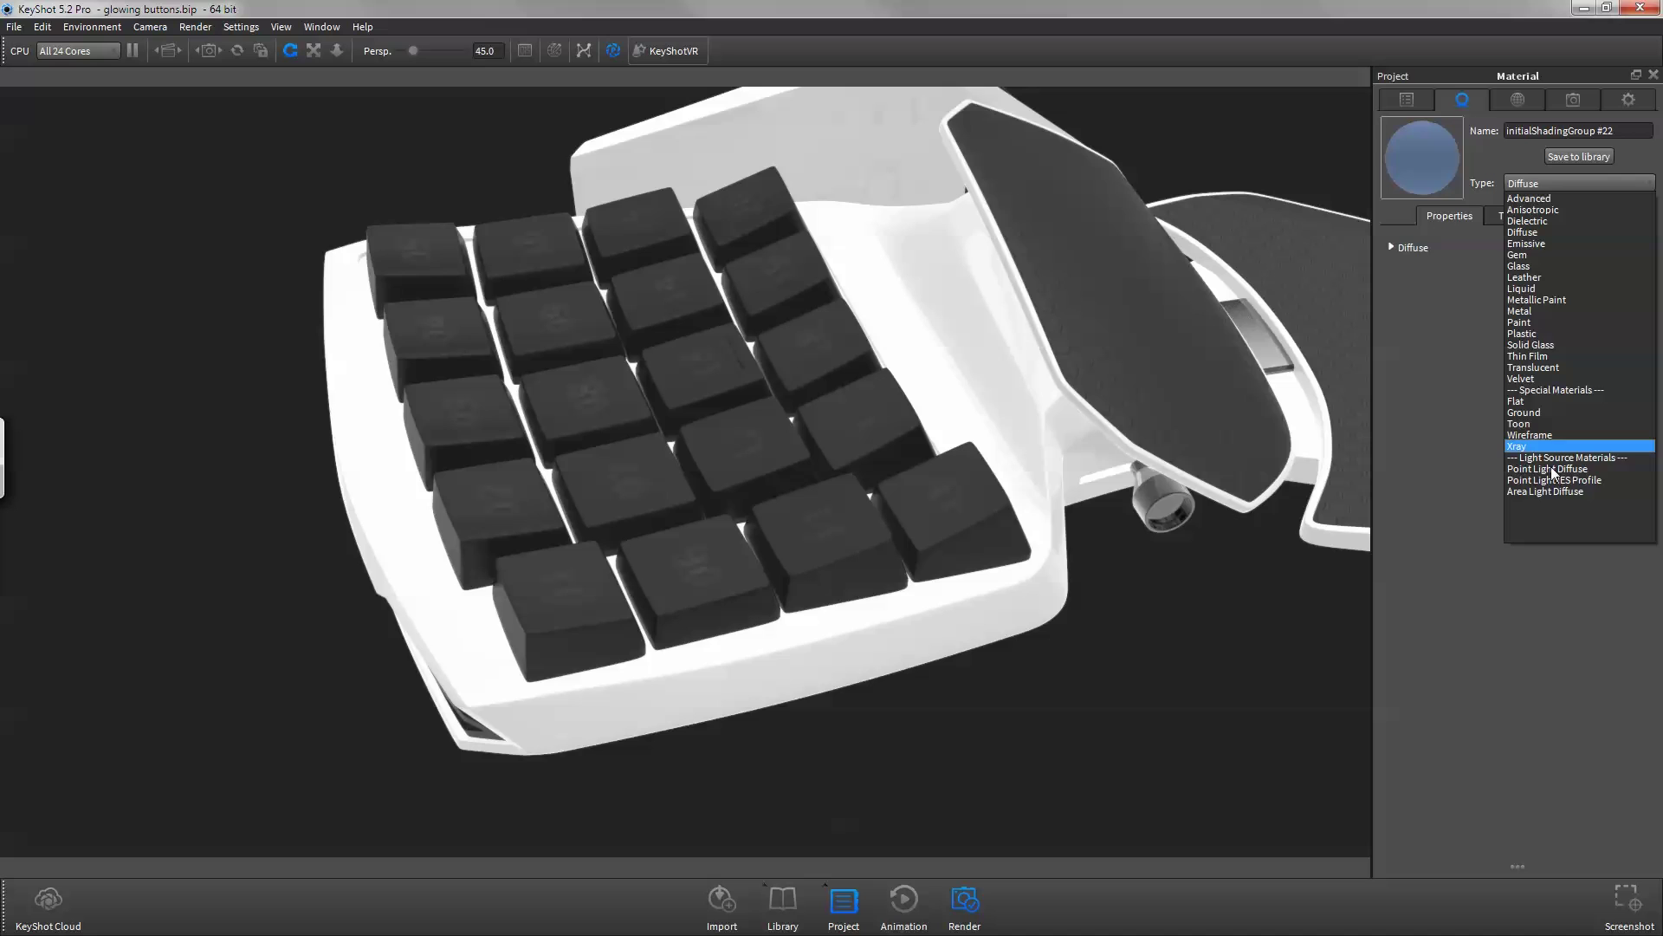
pyautogui.click(1552, 469)
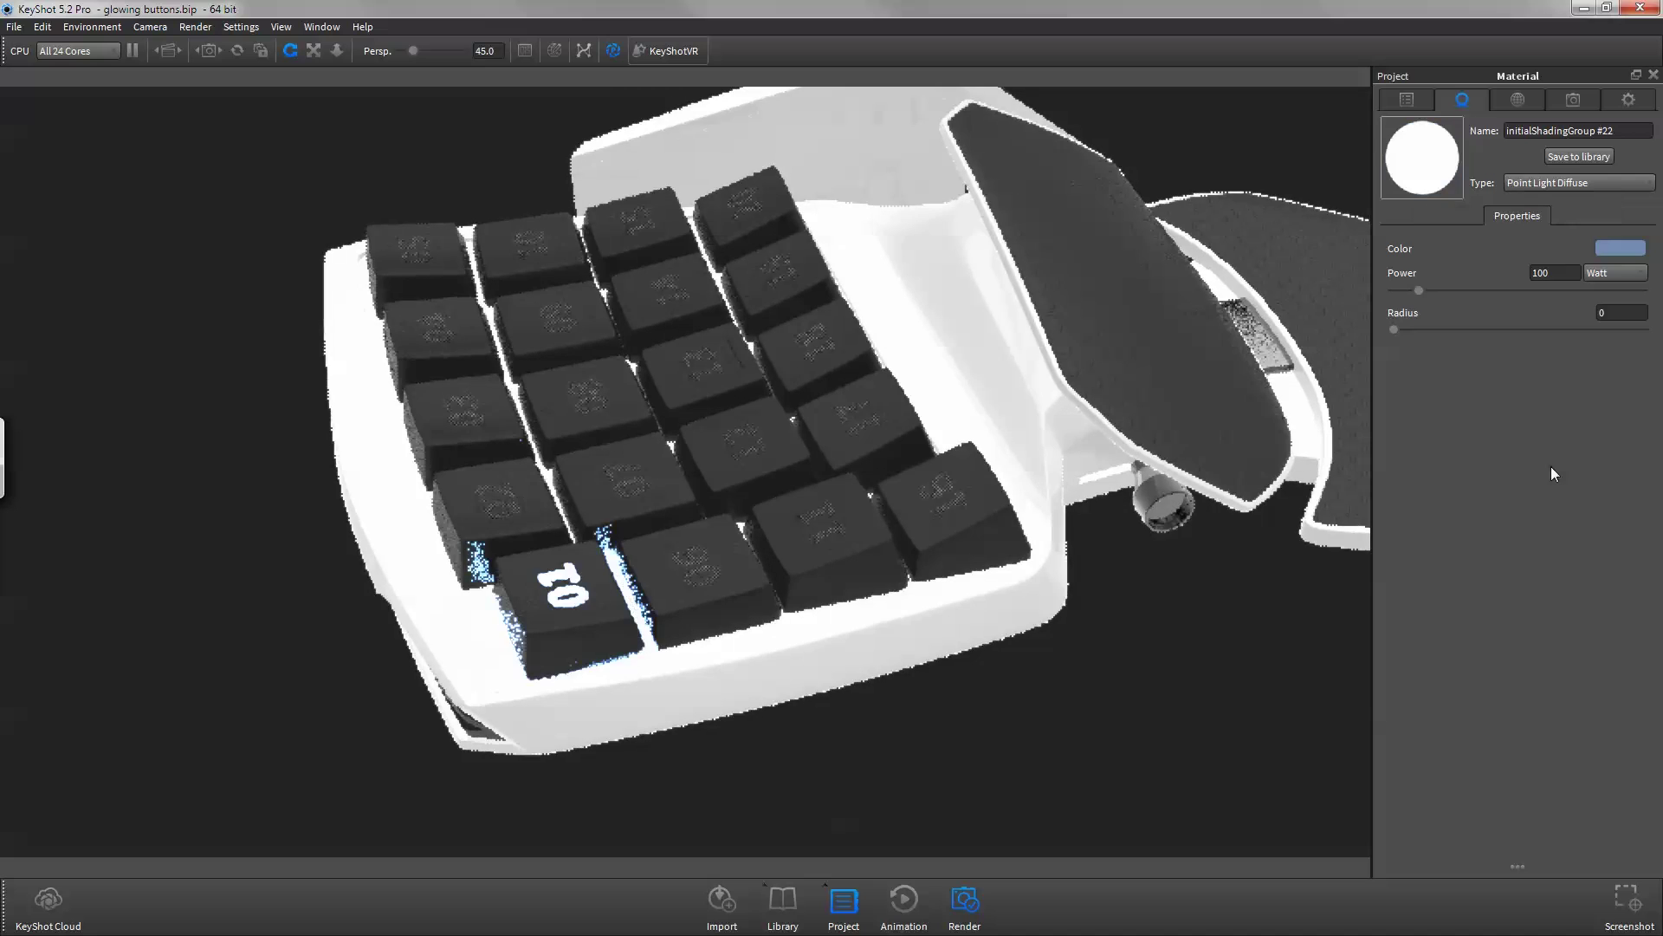
# - Switch the point light's power unit to Lumen and set the power to 125
pyautogui.click(1617, 273)
pyautogui.click(1611, 295)
pyautogui.moveTo(1416, 288); pyautogui.dragTo(1438, 289)
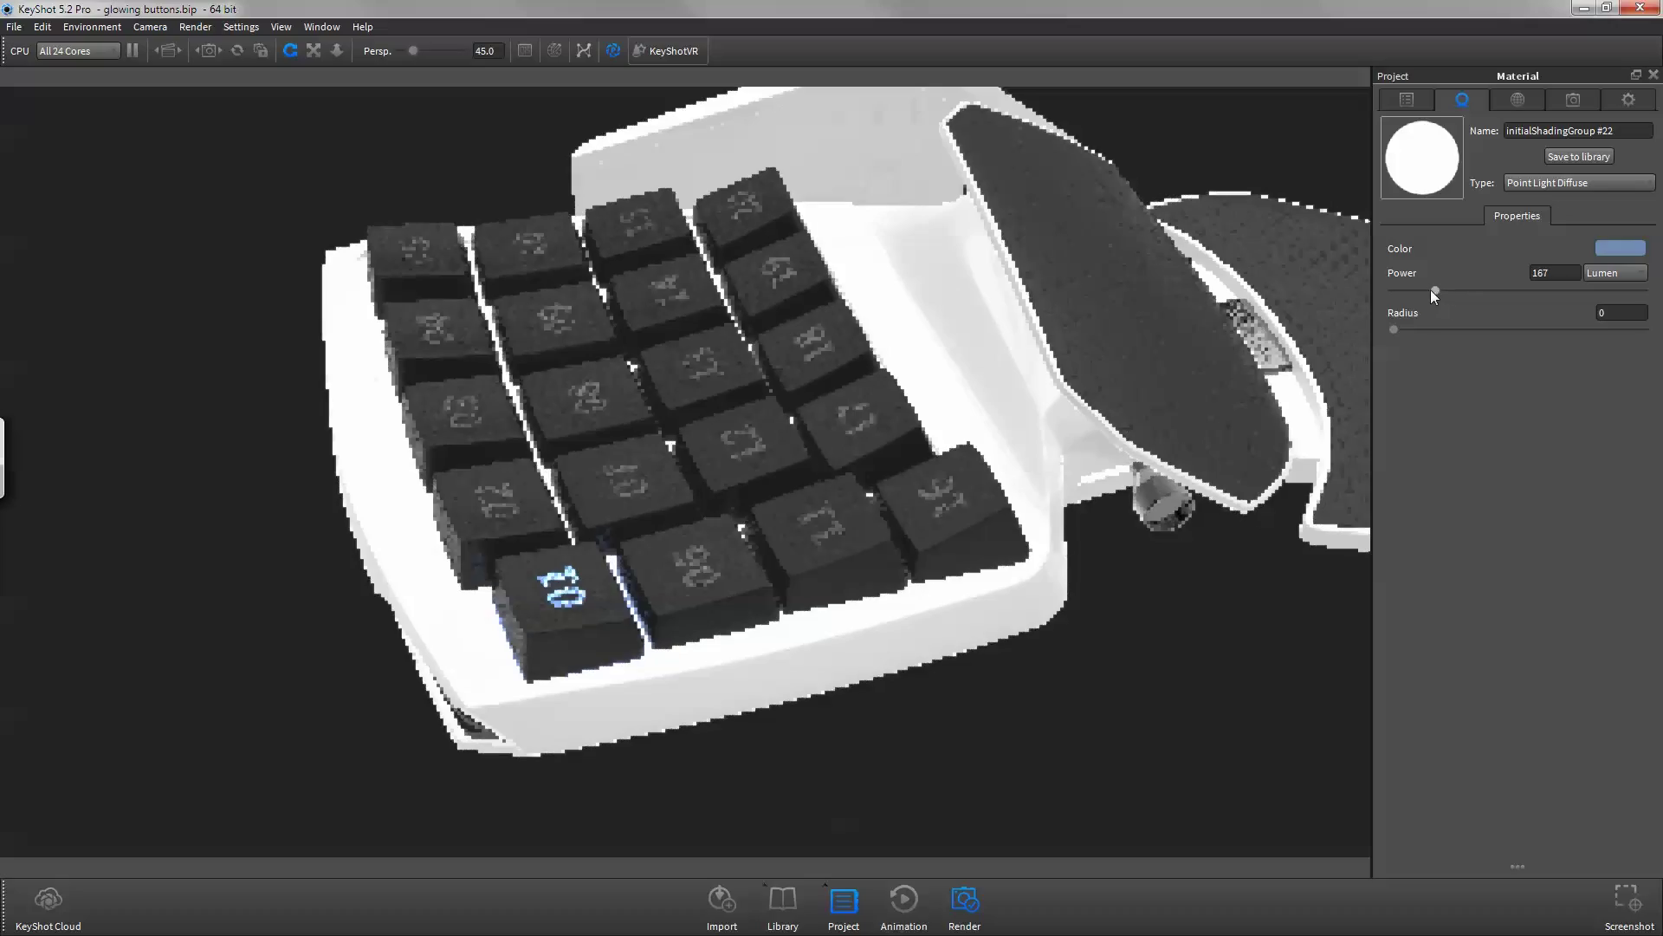
# - Change the point light's colour to a light cyan blue
pyautogui.click(1619, 249)
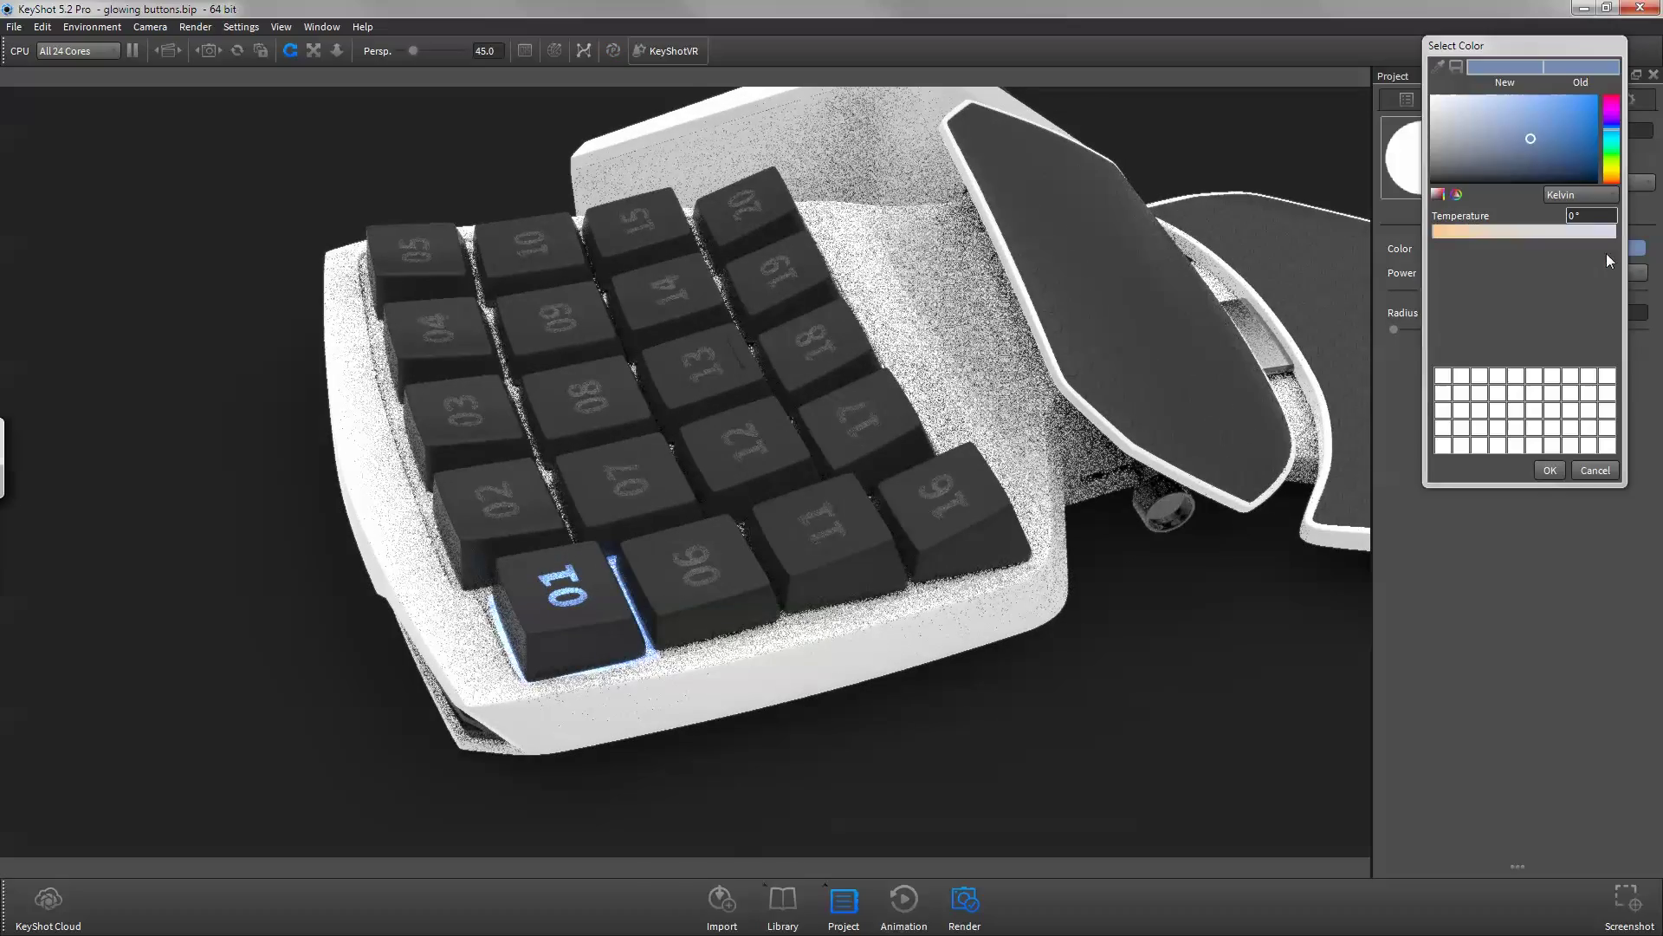
pyautogui.click(1609, 133)
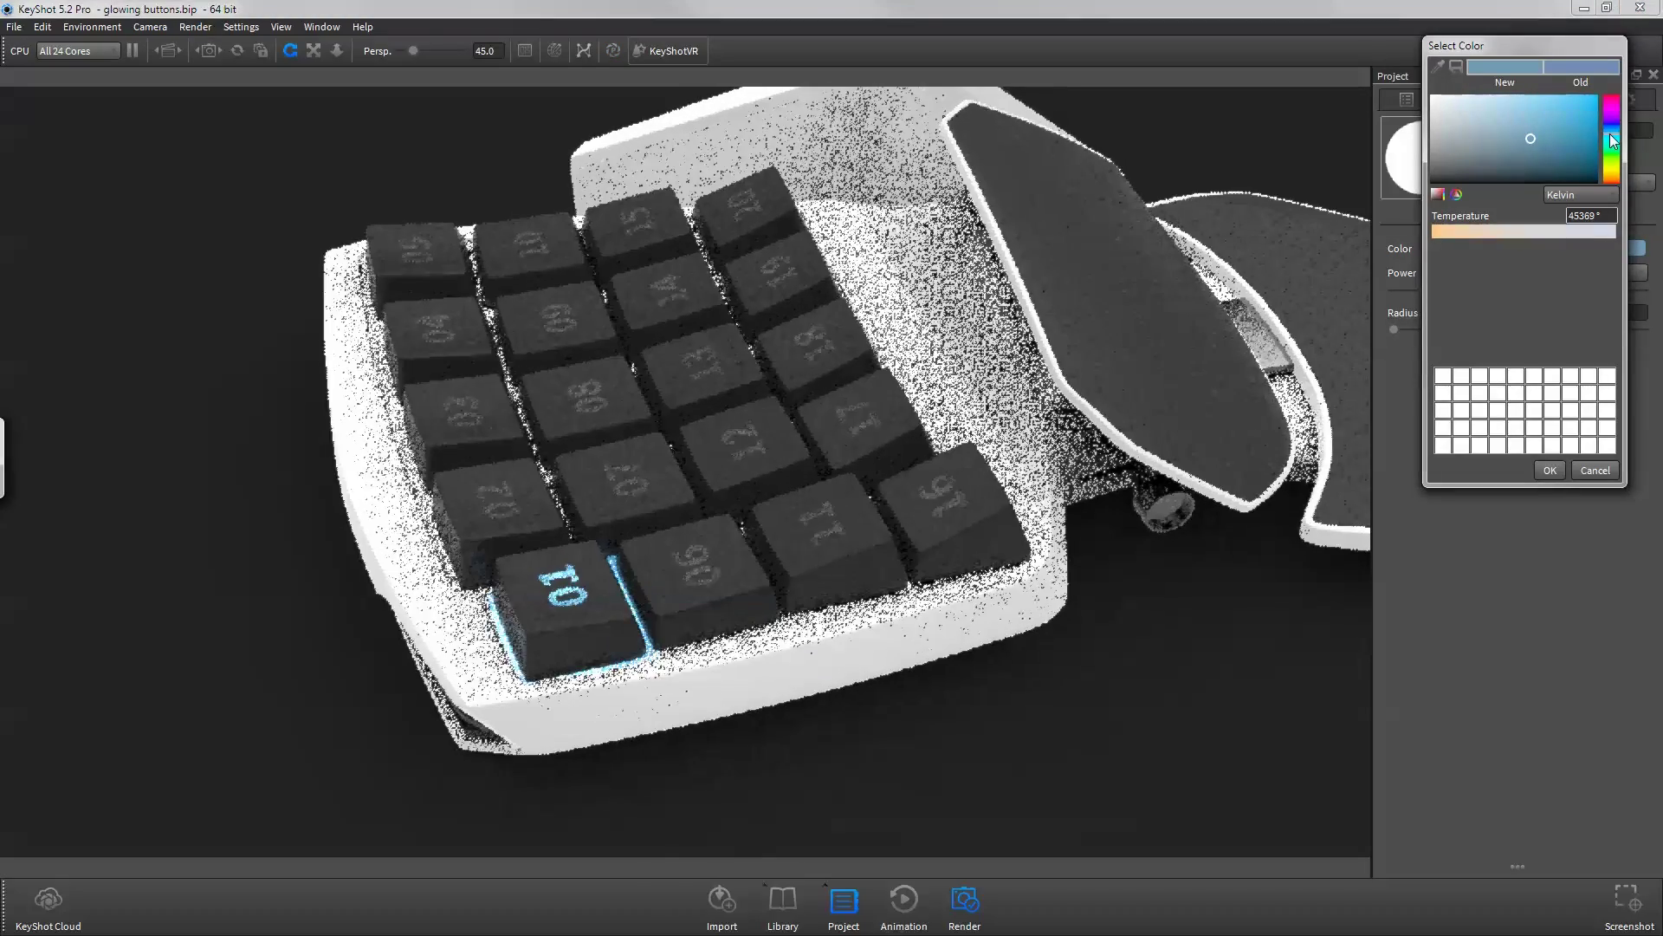
pyautogui.moveTo(1518, 136)
pyautogui.mouseDown()
pyautogui.moveTo(1519, 110)
pyautogui.moveTo(1522, 165)
pyautogui.mouseUp()
pyautogui.click(1525, 131)
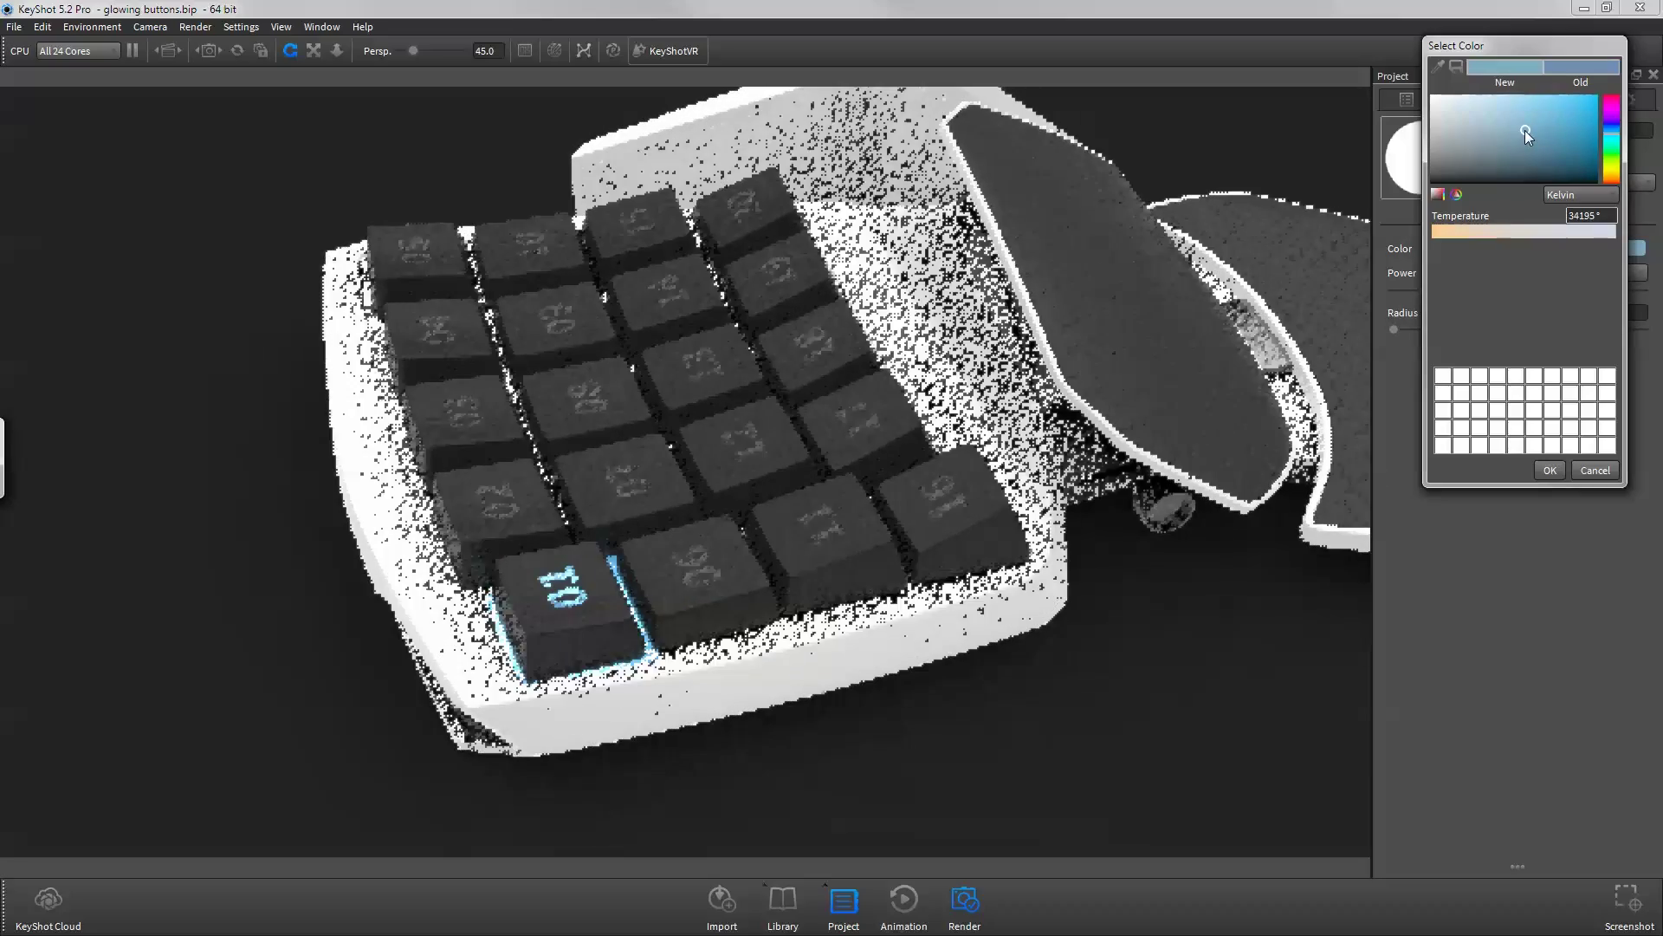
pyautogui.click(1550, 469)
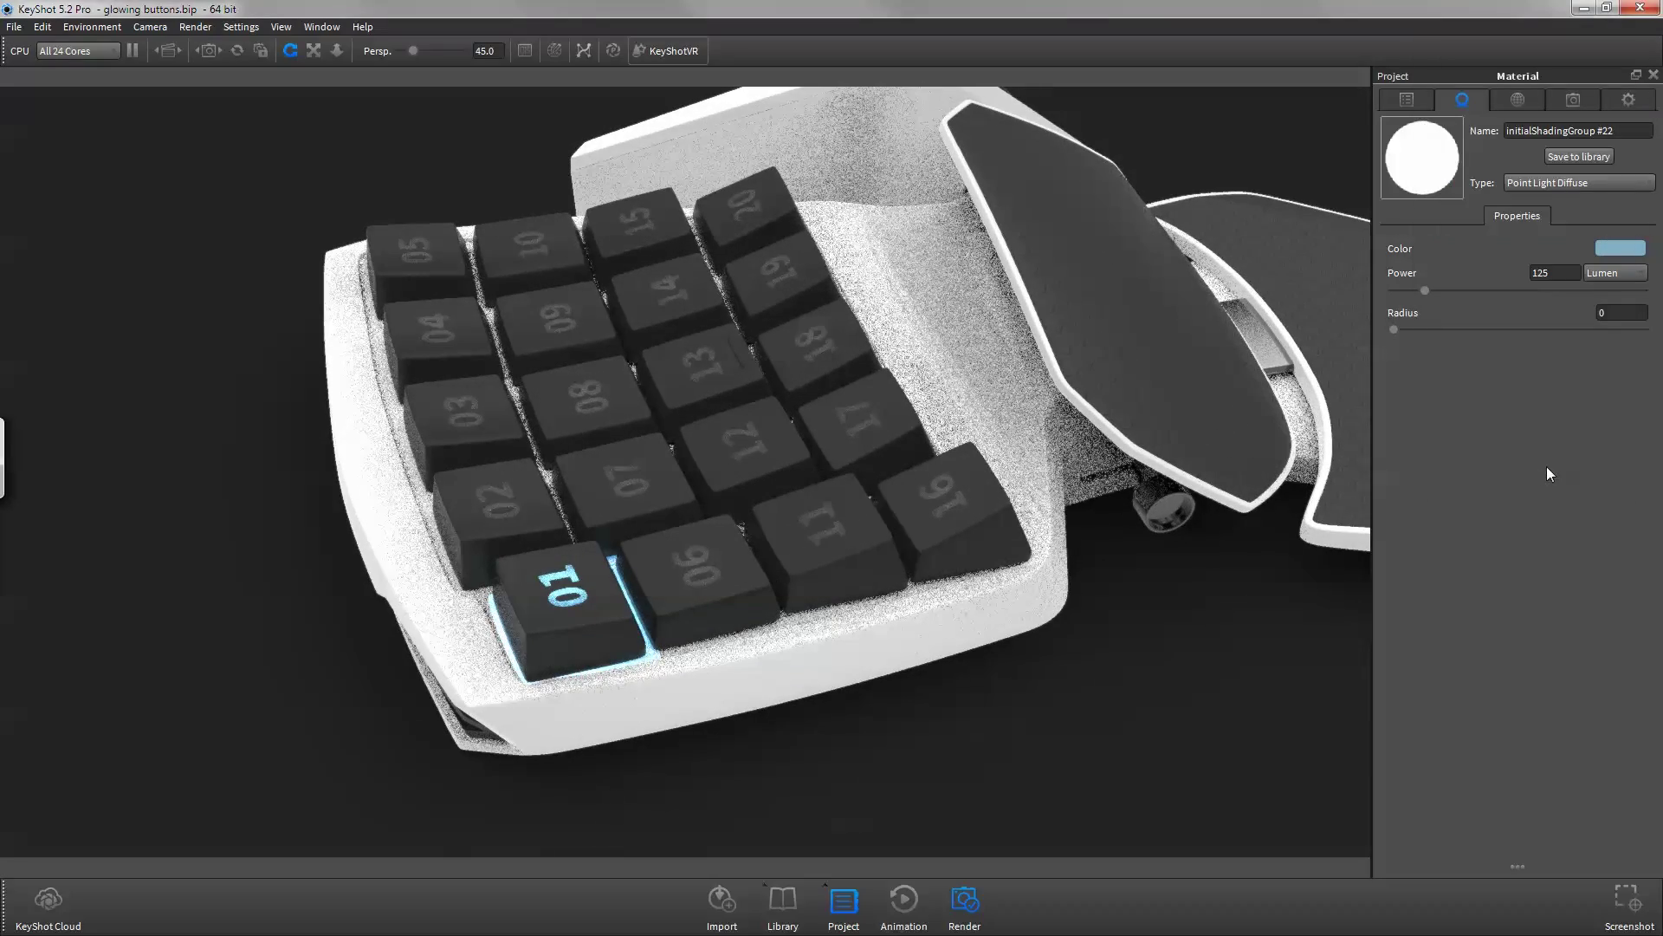
pyautogui.moveTo(710, 610)
pyautogui.mouseDown()
pyautogui.moveTo(727, 610)
pyautogui.moveTo(714, 603)
pyautogui.mouseUp()
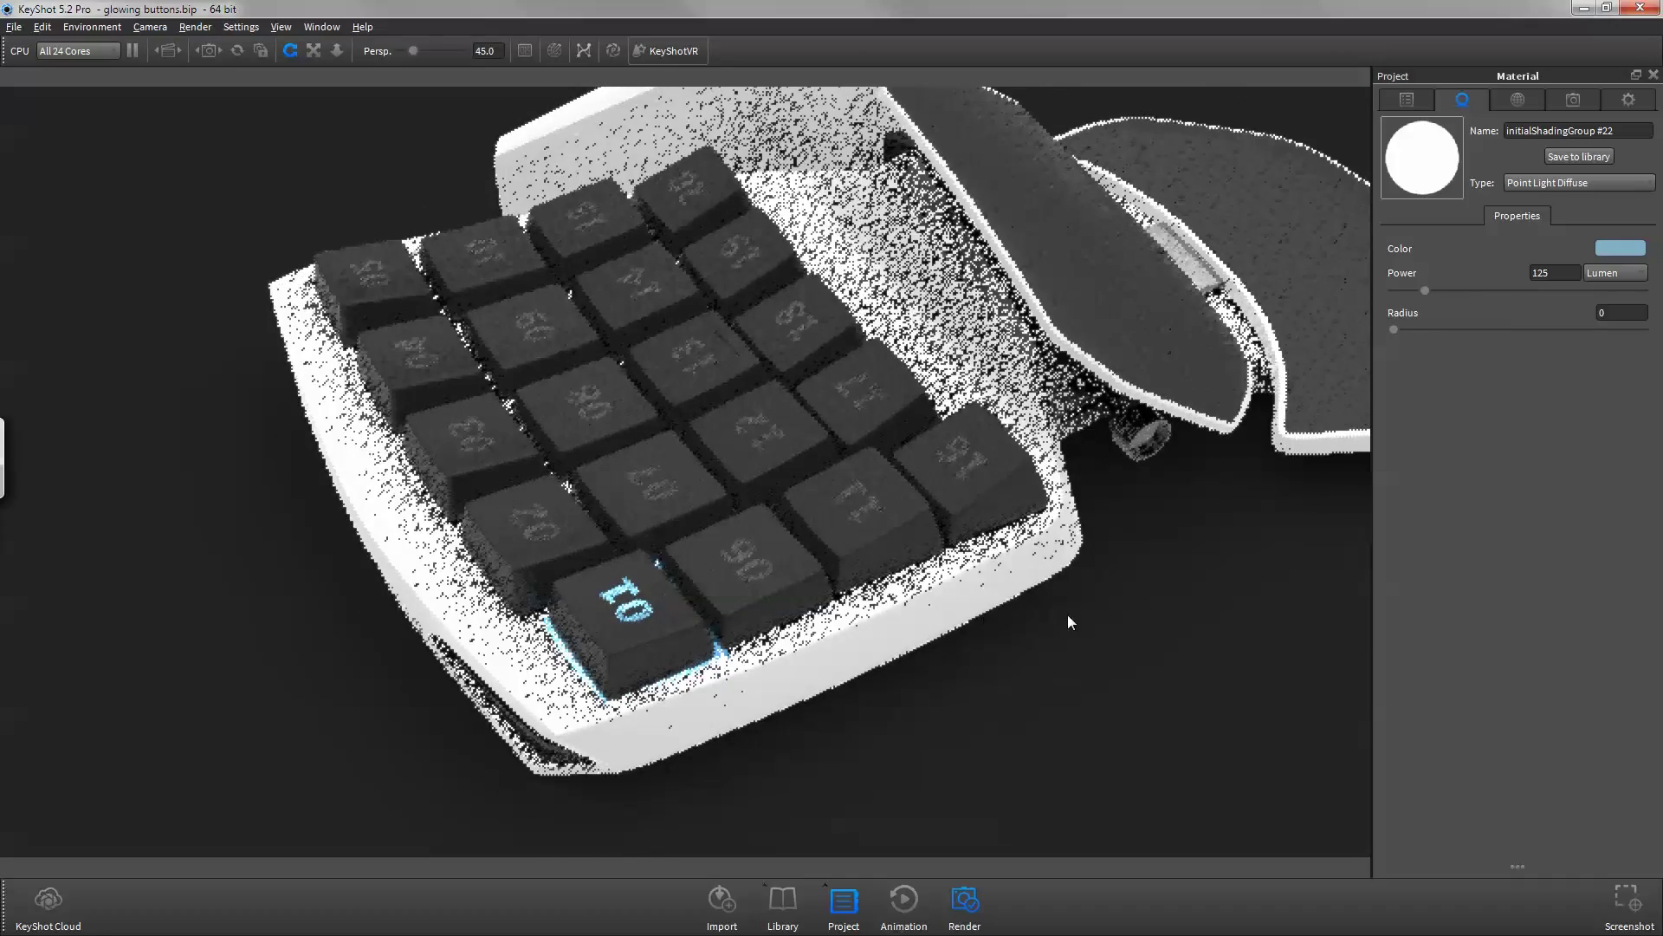
pyautogui.scroll(3, 1068, 615)
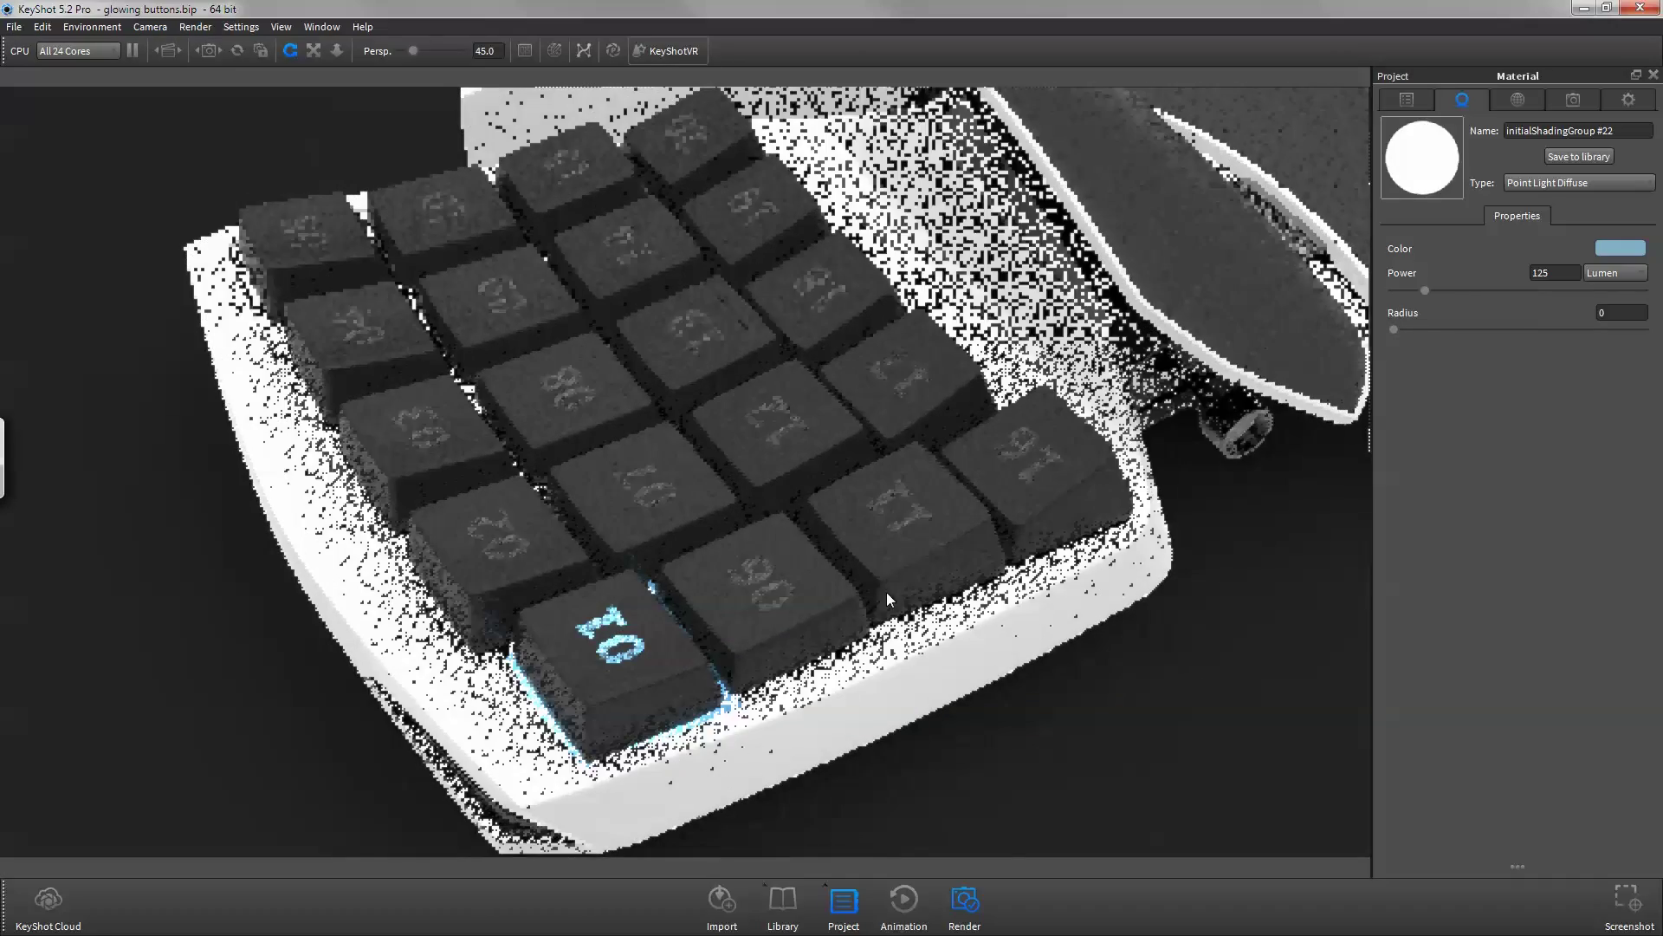
pyautogui.moveTo(886, 591); pyautogui.dragTo(906, 508, button='middle')
pyautogui.moveTo(906, 508); pyautogui.dragTo(912, 490, button='middle')
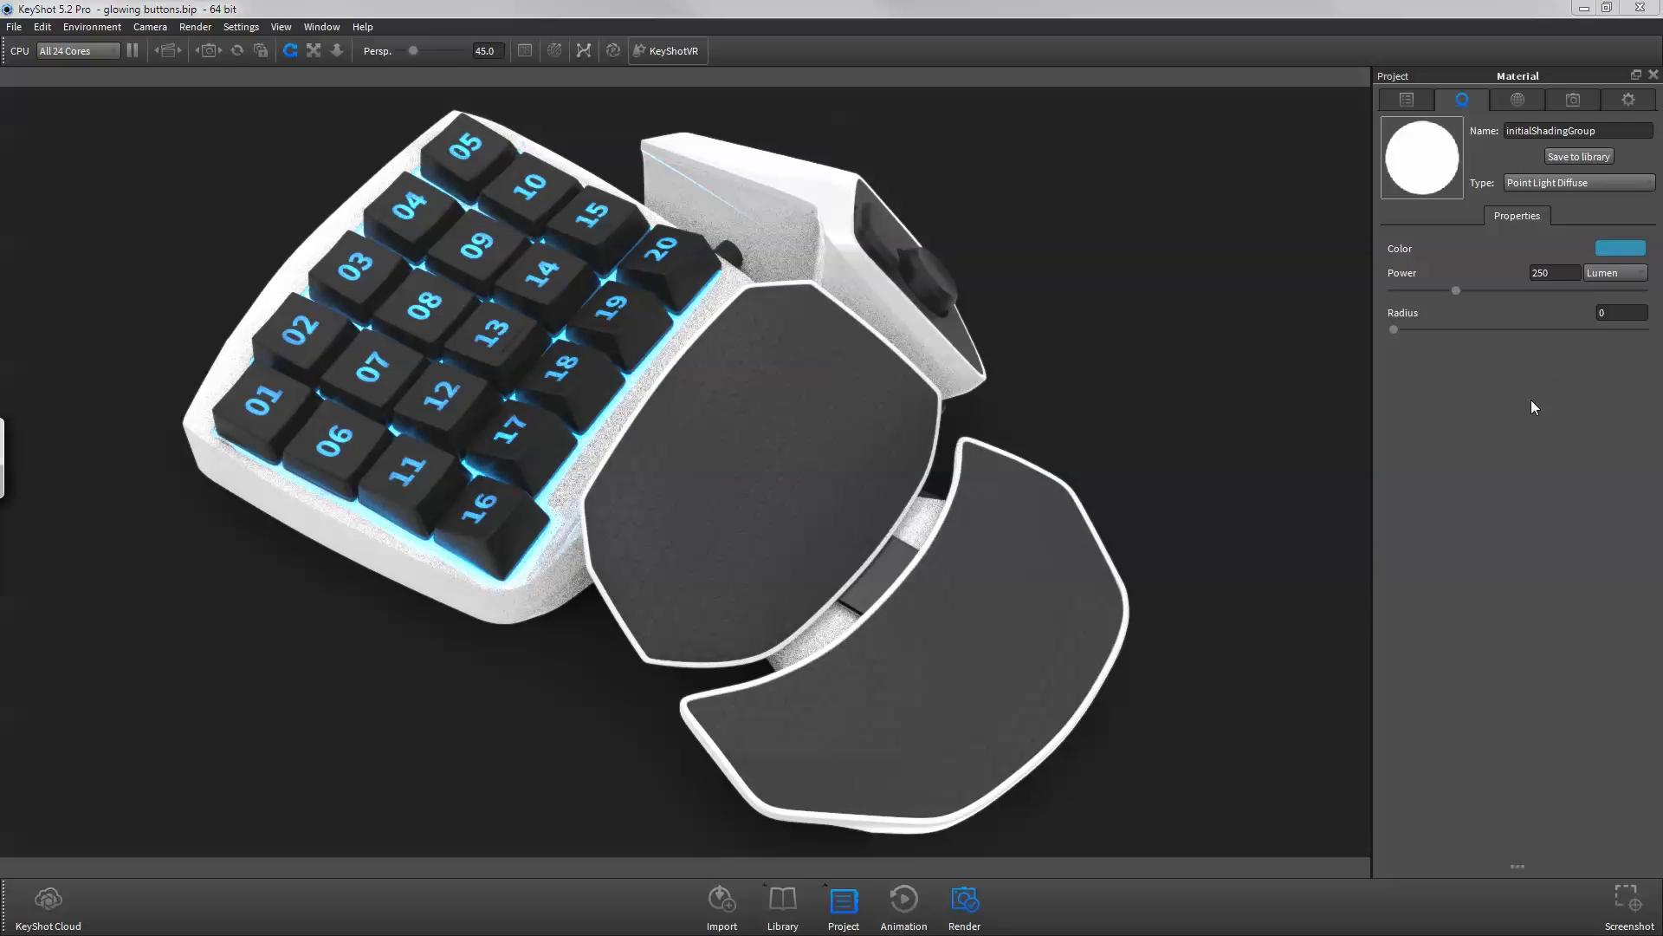
# - Set the power of the point lights inside the keys to 286 Lumen and change their colour to magenta purple
pyautogui.moveTo(1452, 288); pyautogui.dragTo(1405, 293)
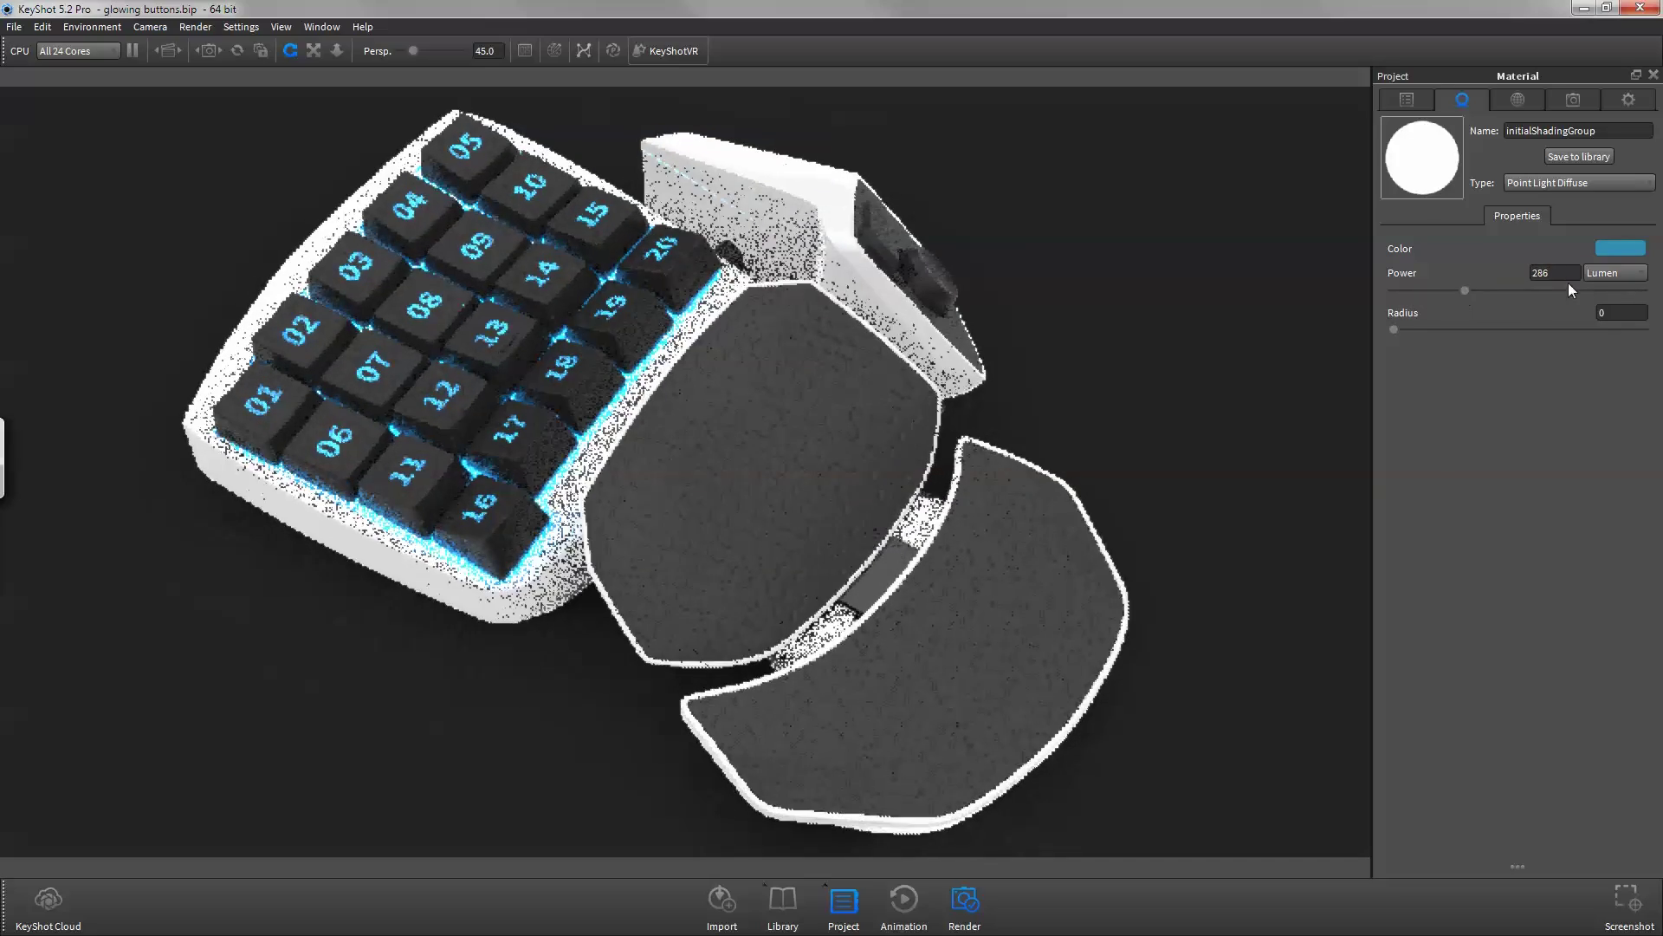
pyautogui.click(1620, 248)
pyautogui.click(1611, 157)
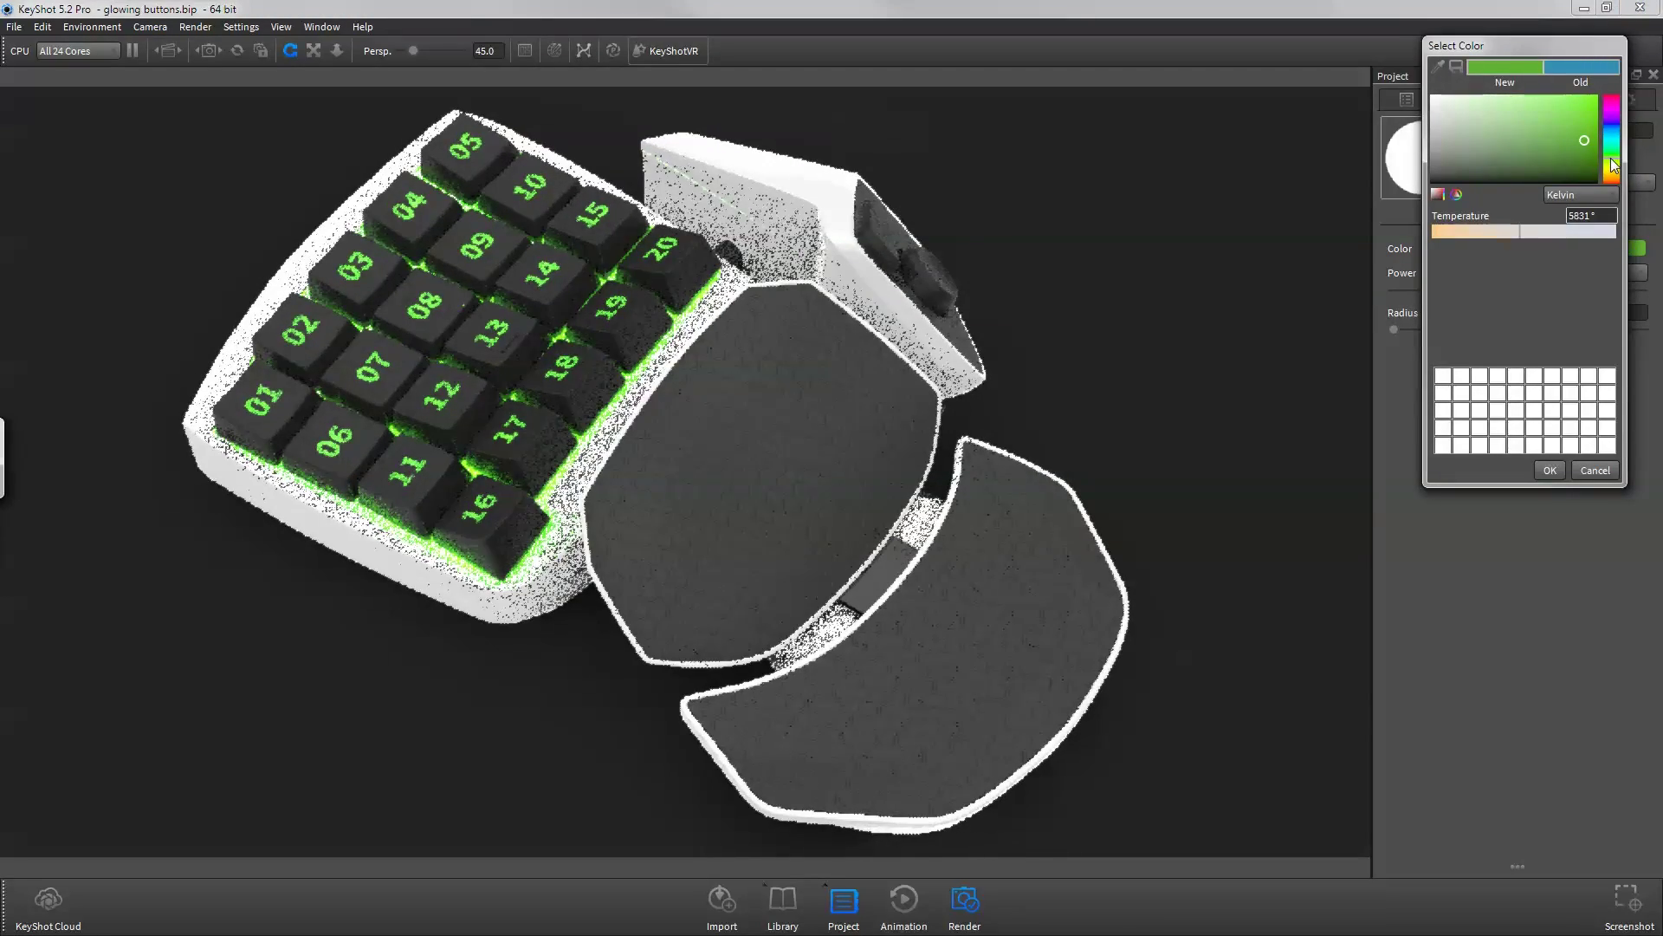
pyautogui.click(1612, 183)
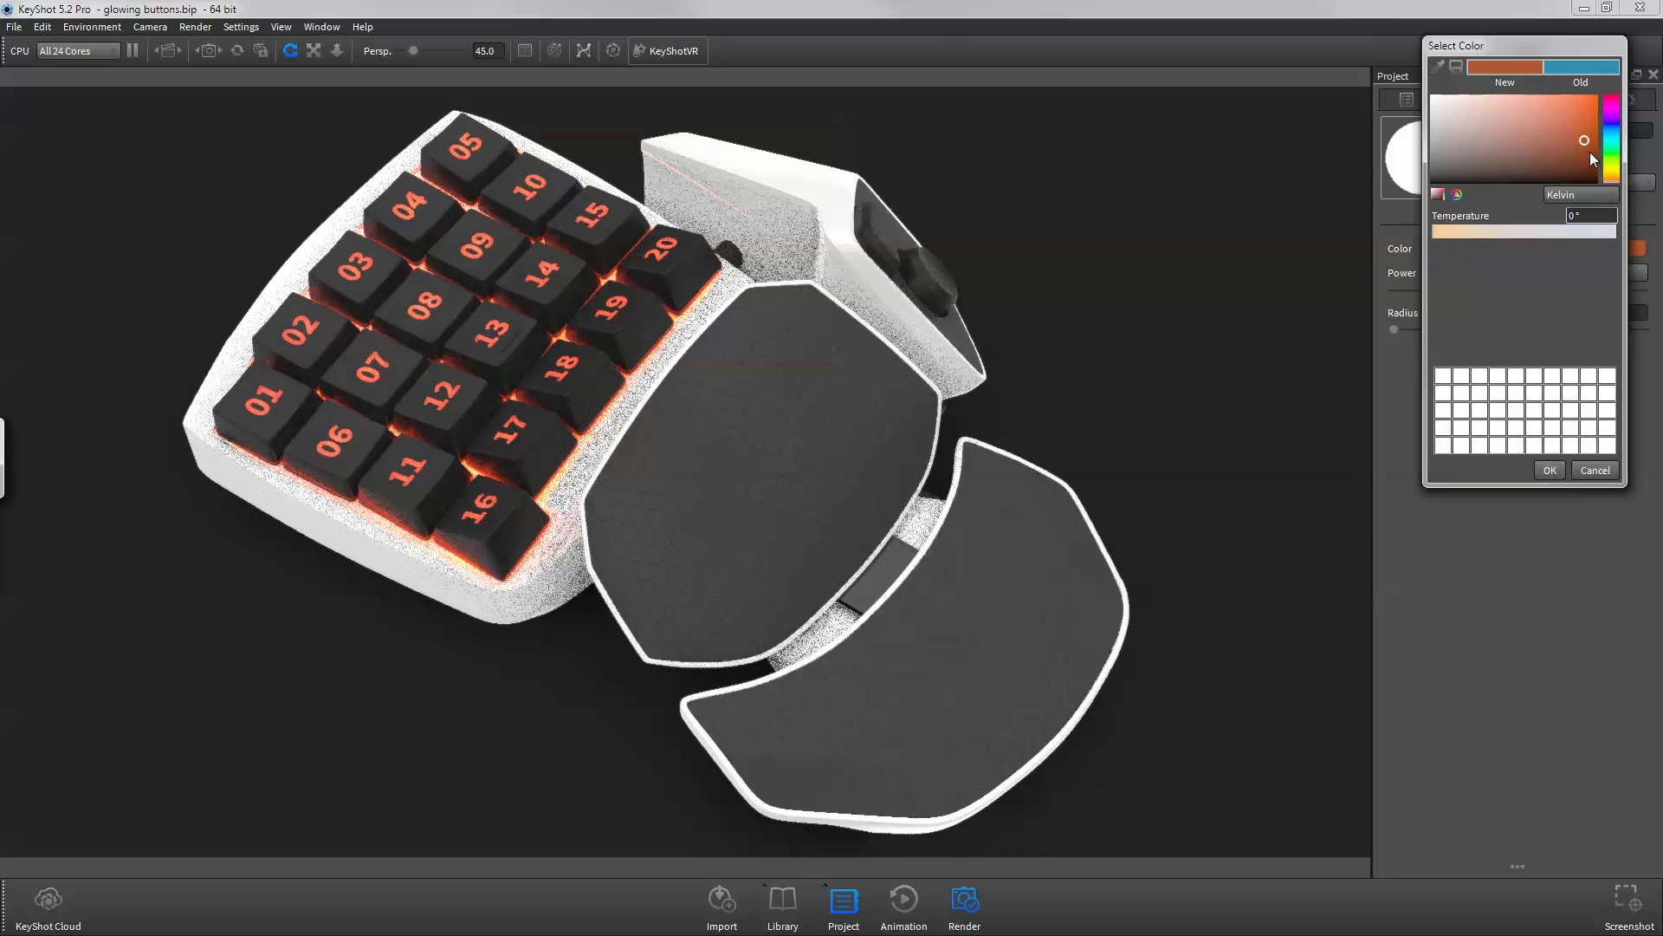
pyautogui.click(1611, 110)
pyautogui.click(1549, 470)
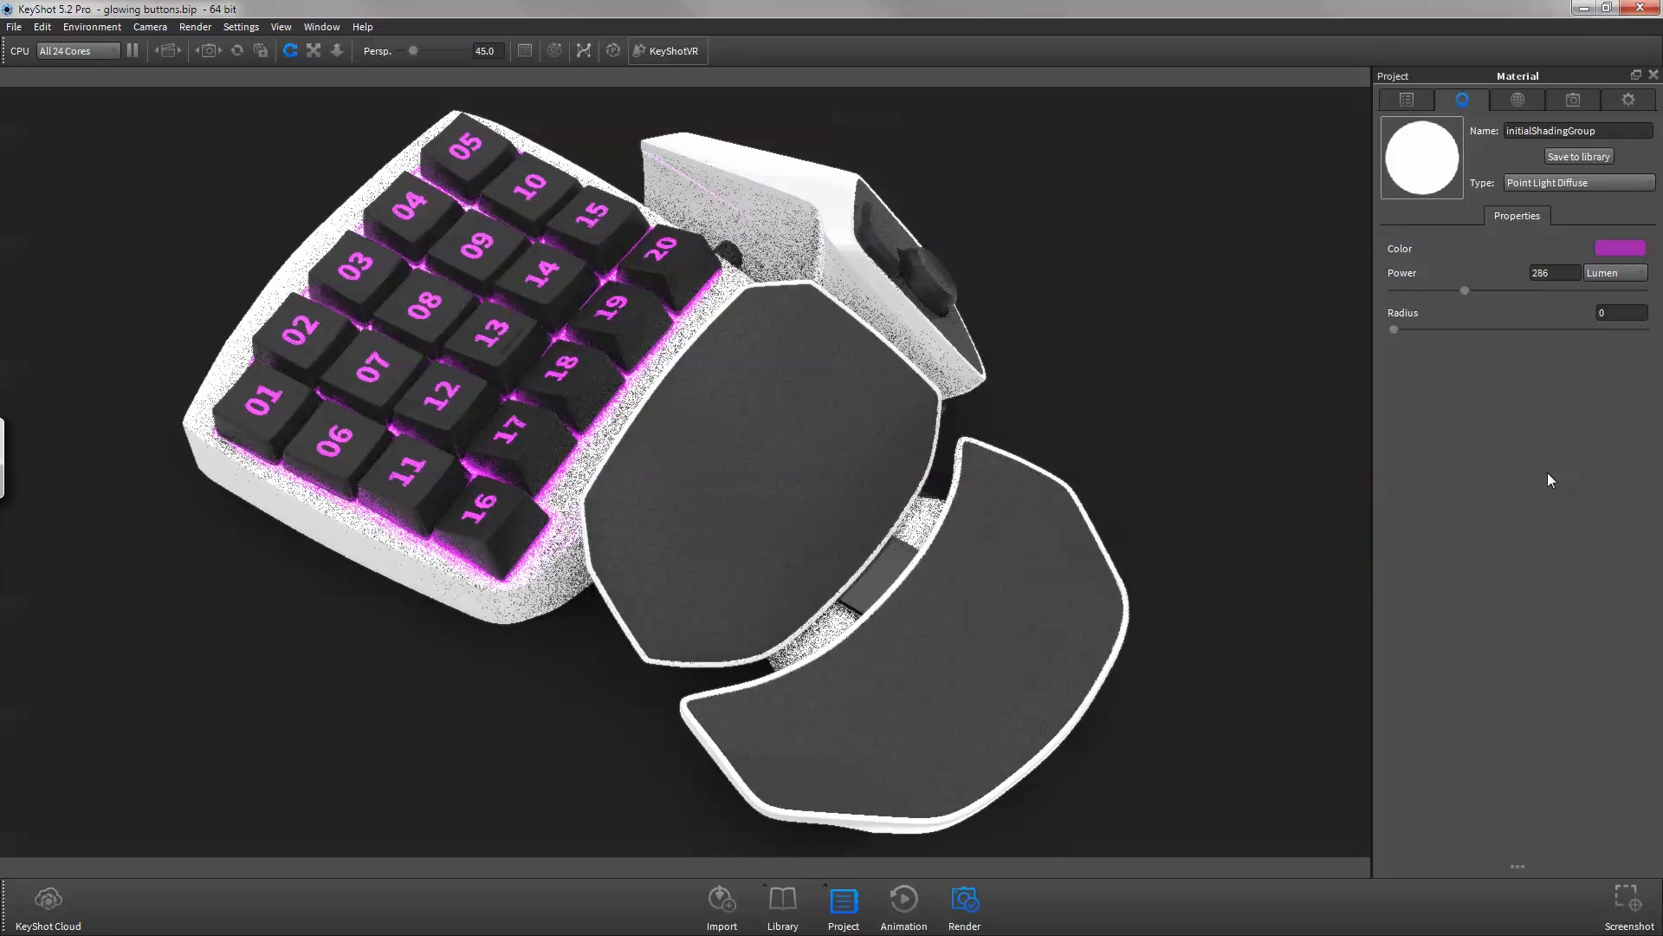
# - Lower the environment brightness to 0.485 so the key lights stand out
pyautogui.click(1535, 107)
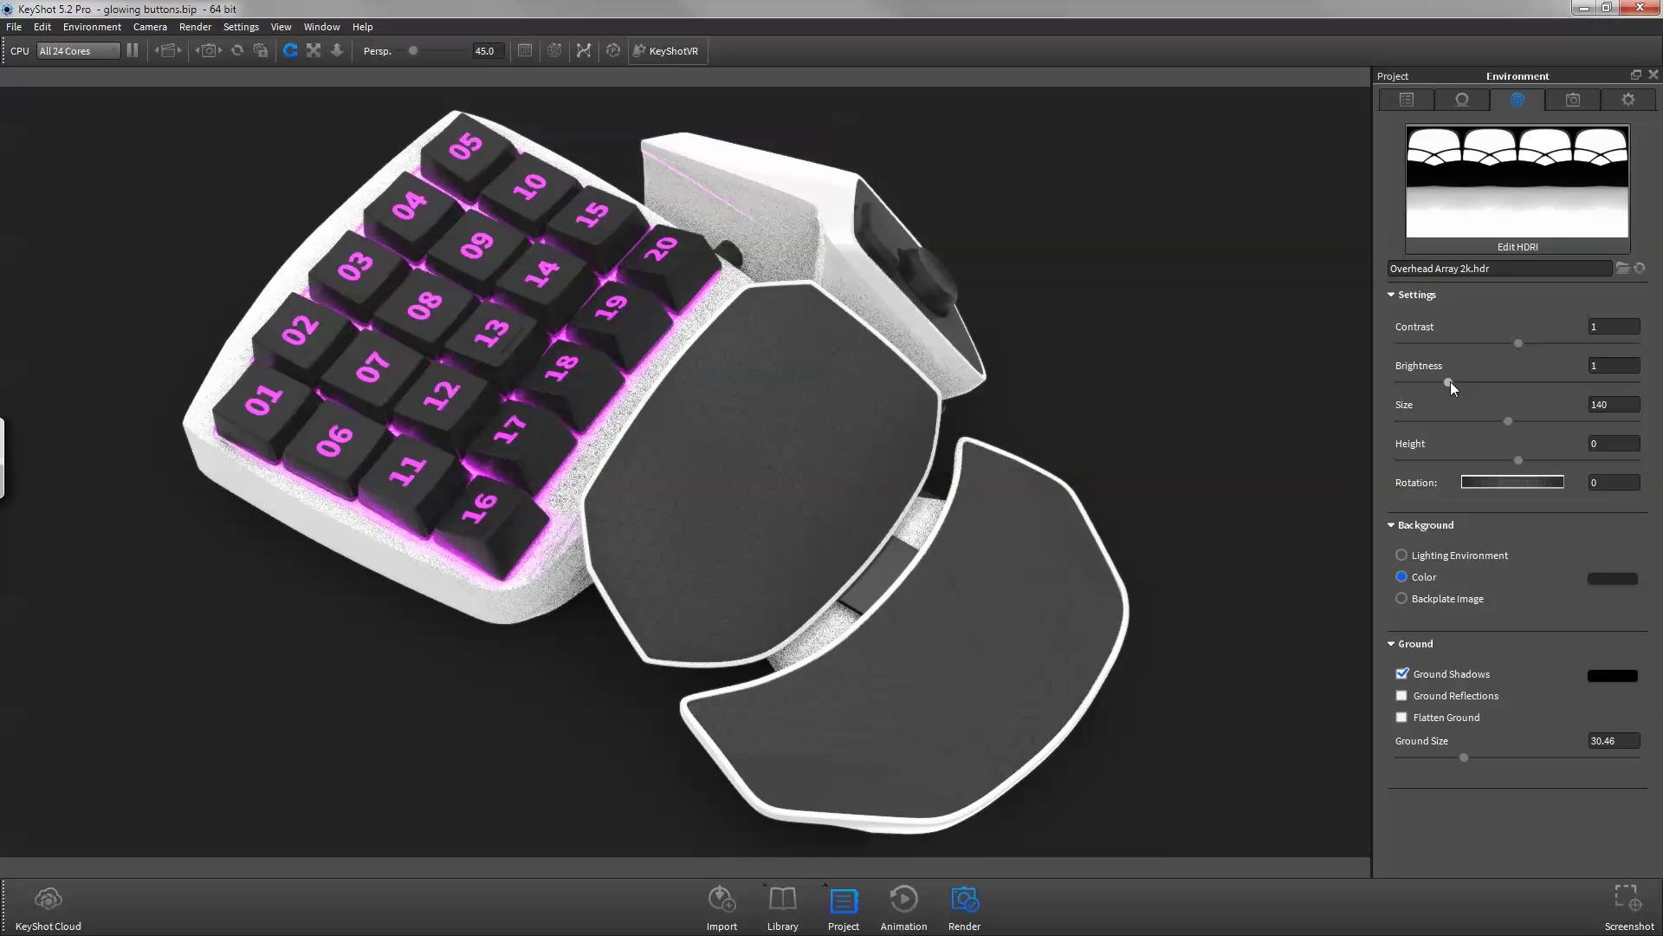
pyautogui.moveTo(1448, 381); pyautogui.dragTo(1426, 381)
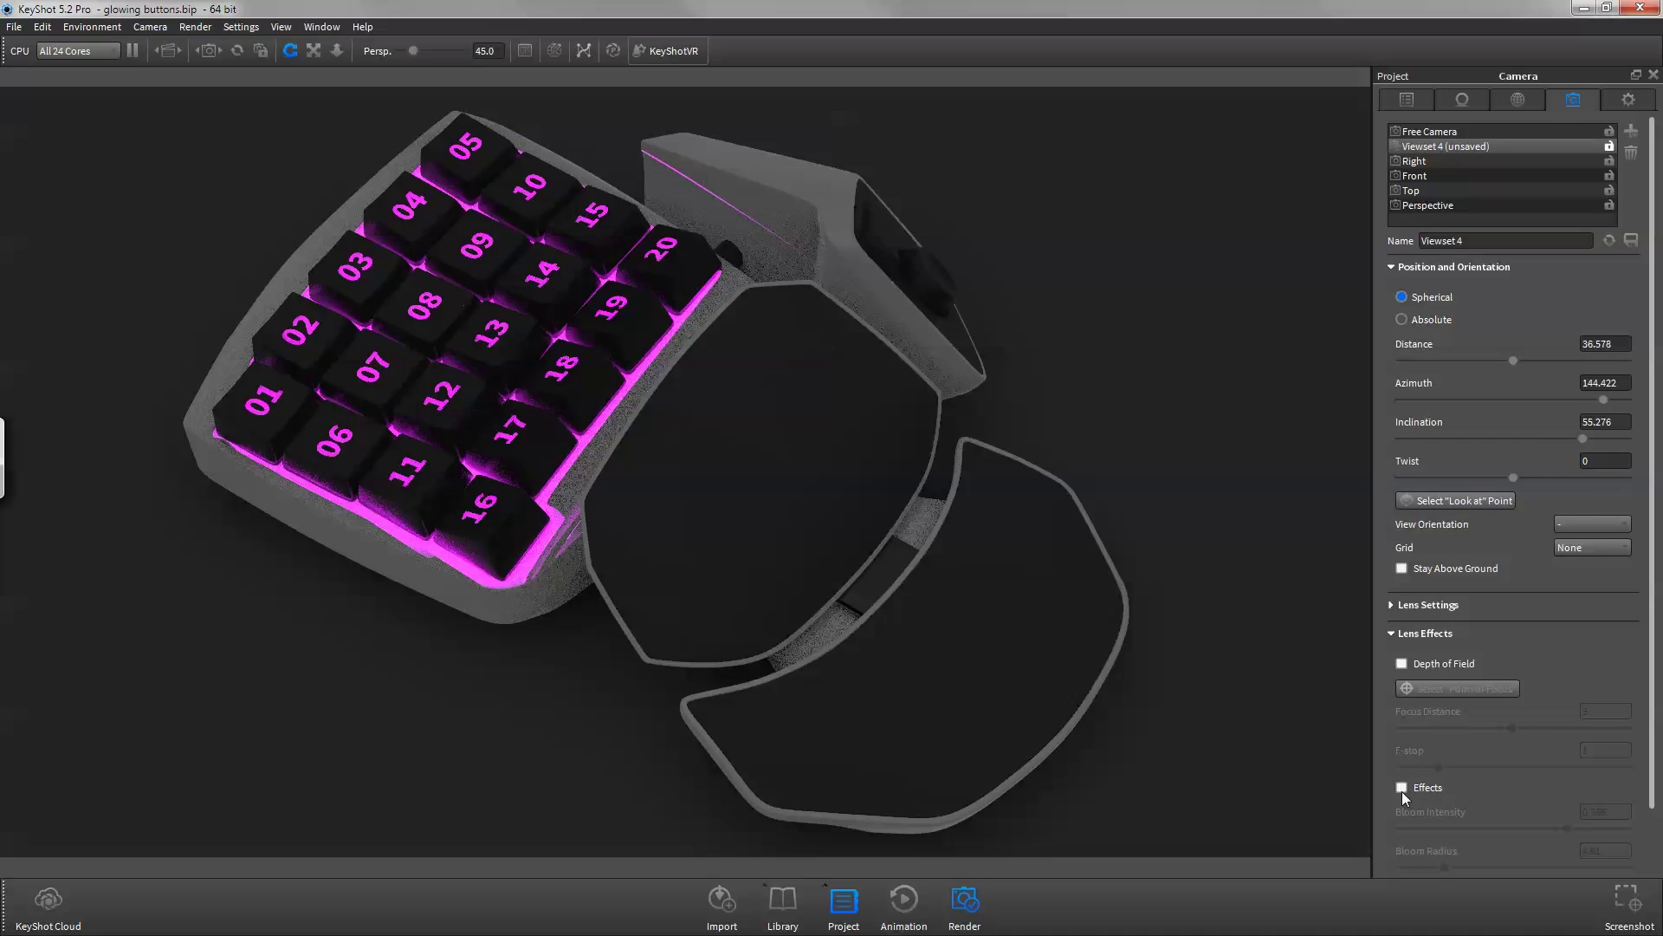
# - Enable the camera's lens effects with a bloom intensity of 0.788 and a bloom radius of 7.023
pyautogui.click(1402, 787)
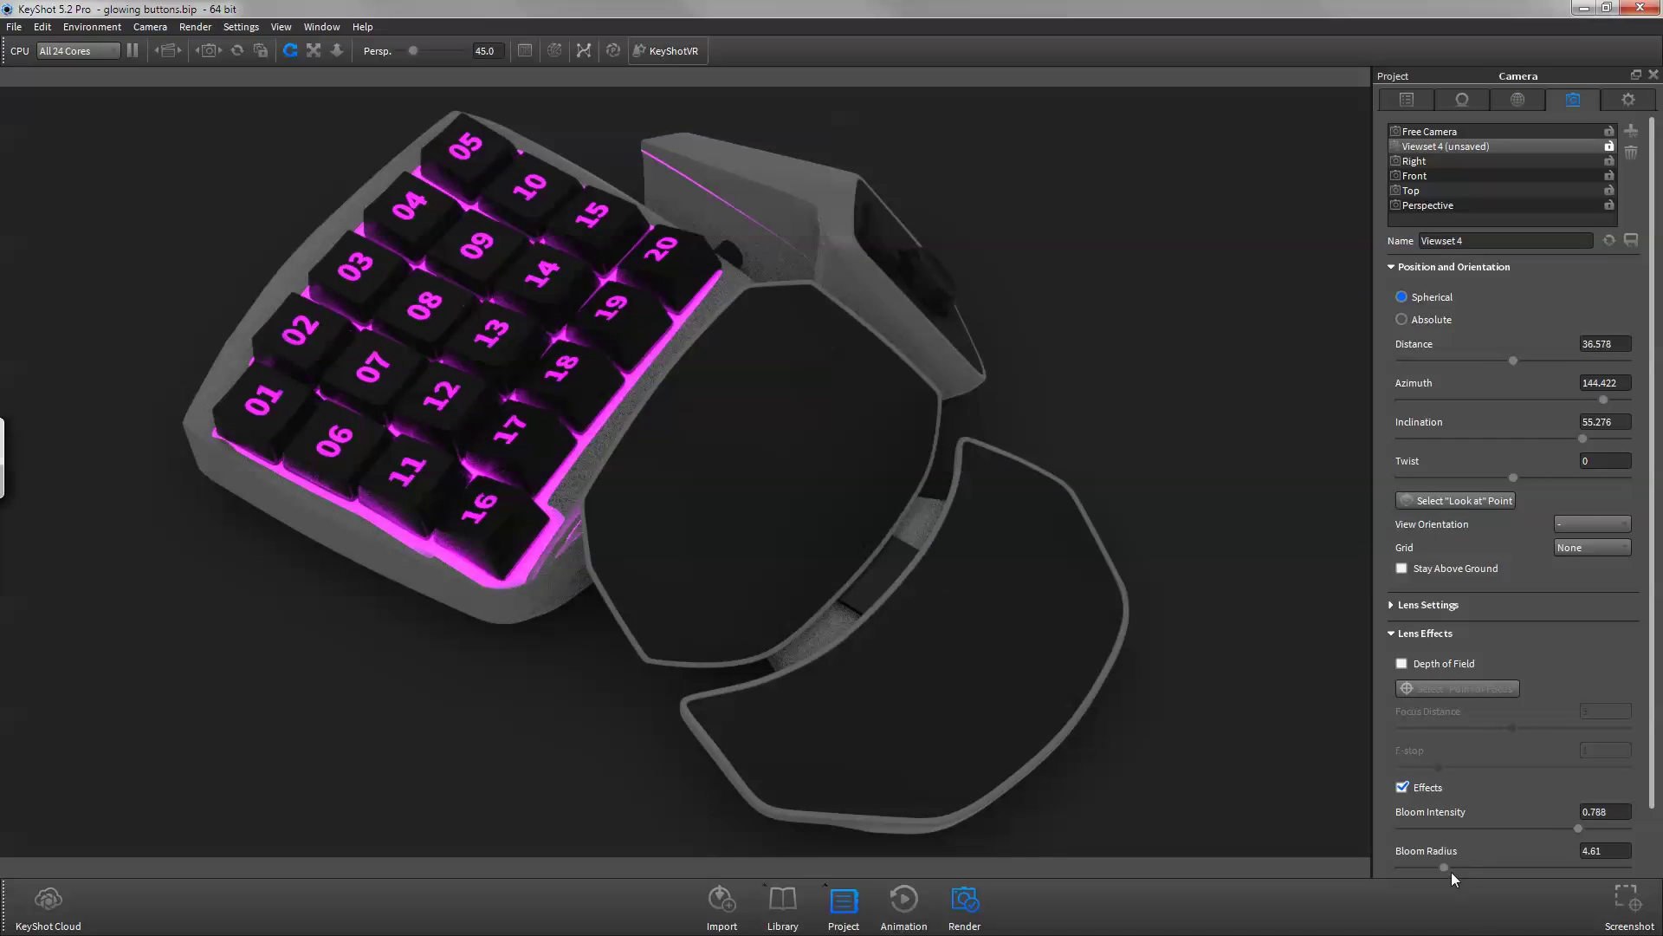
pyautogui.moveTo(1445, 867); pyautogui.dragTo(1474, 867)
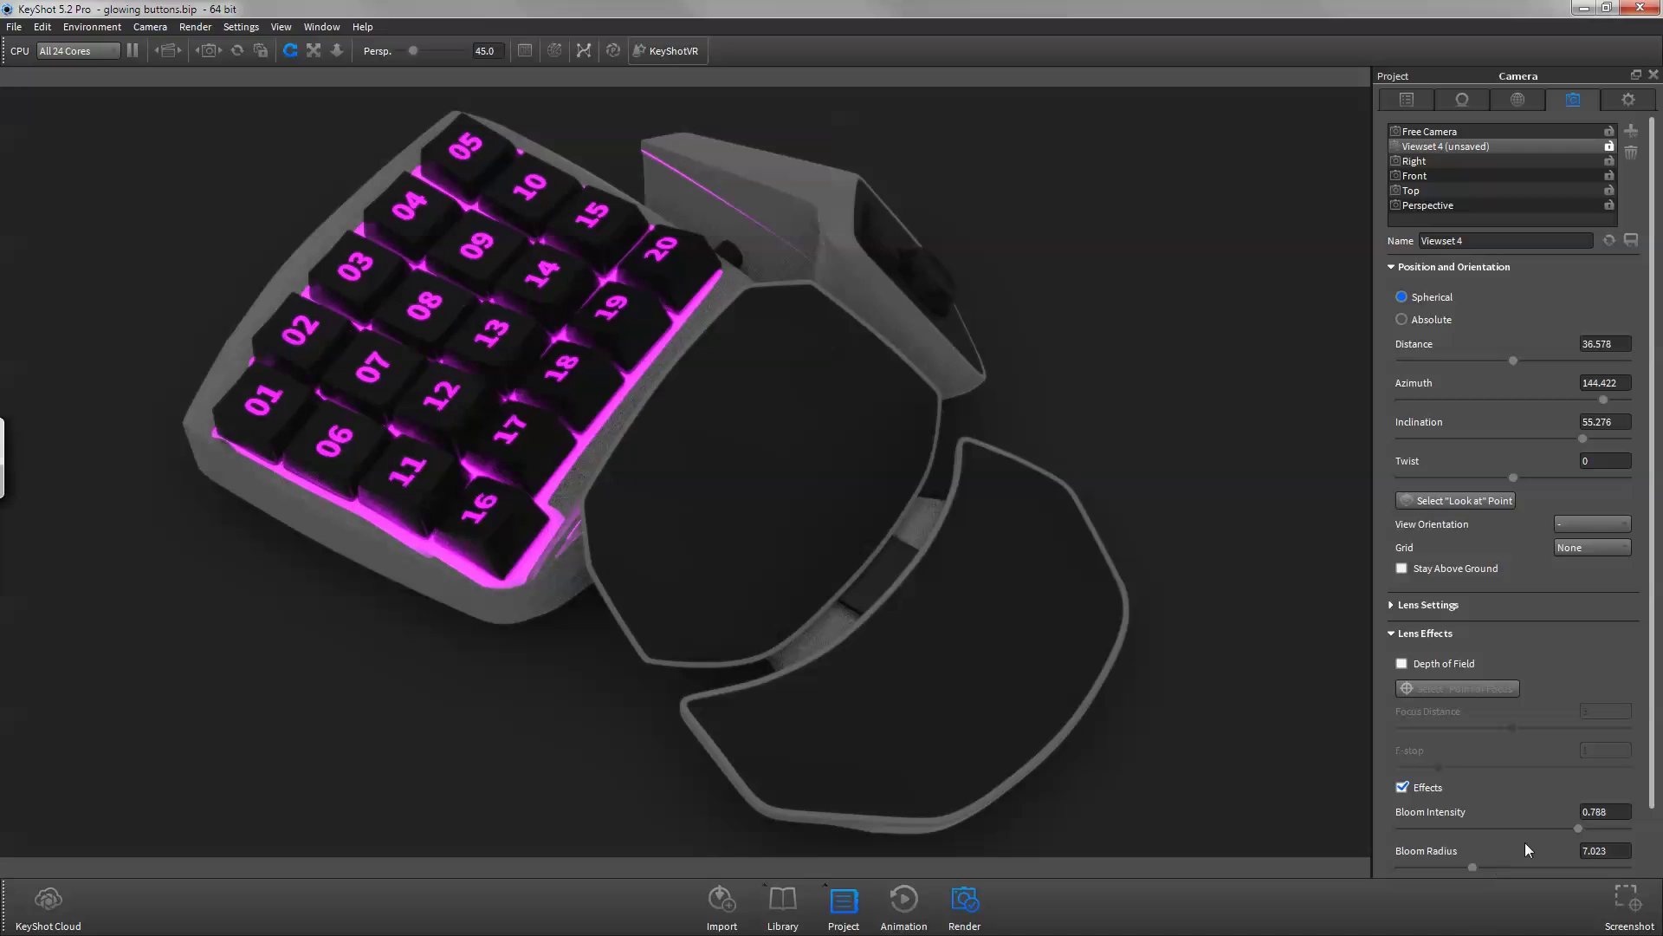